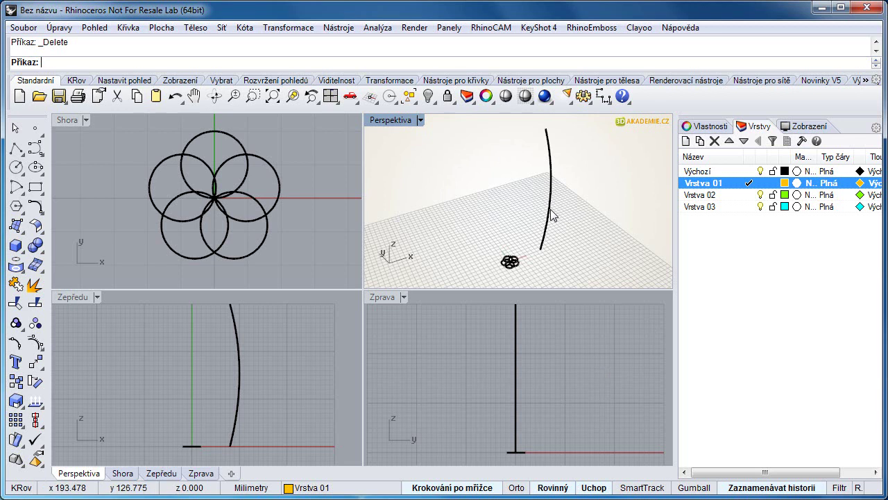
# - Revolve the curved profile through a full circle about the vertical axis from origin 0 to form a barrel-shaped surface
pyautogui.click(239, 354)
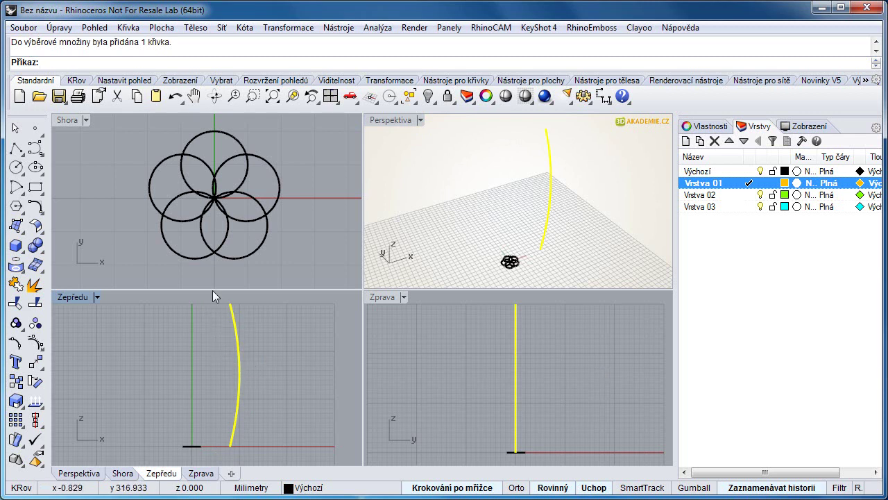
pyautogui.click(164, 28)
pyautogui.click(175, 104)
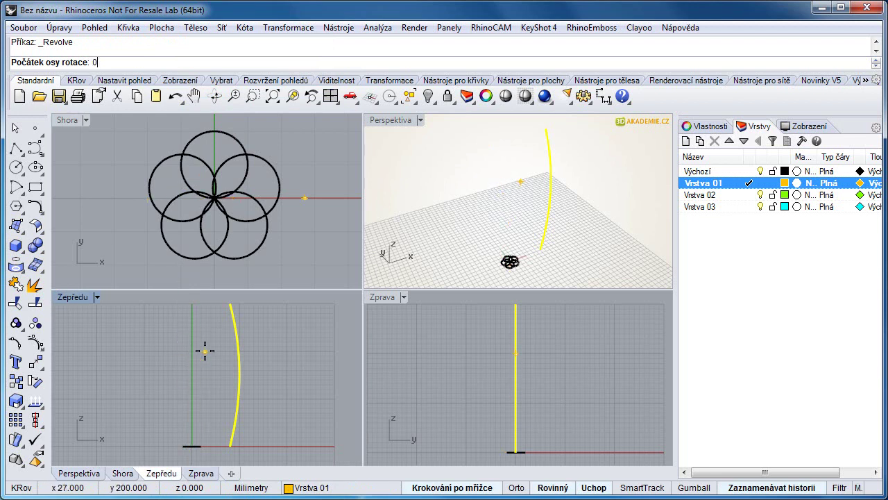
pyautogui.press('Return')
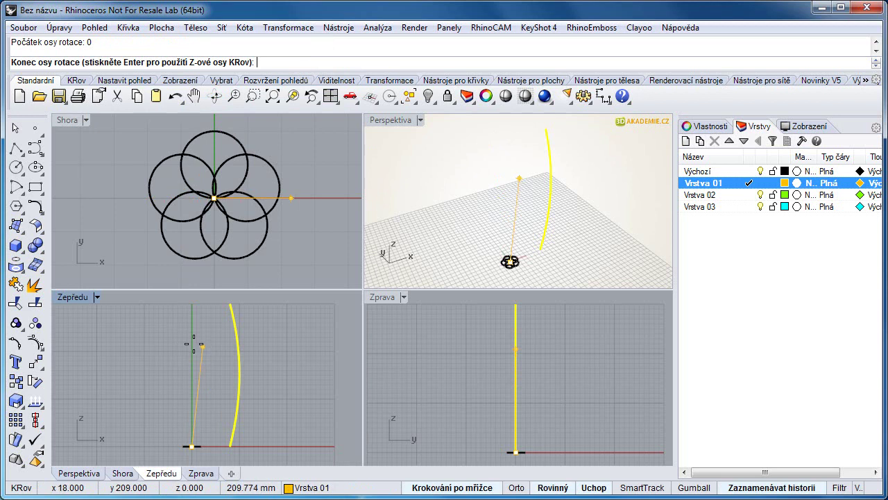
pyautogui.keyDown('shift'); pyautogui.click(195, 324); pyautogui.keyUp('shift')
pyautogui.click(194, 325)
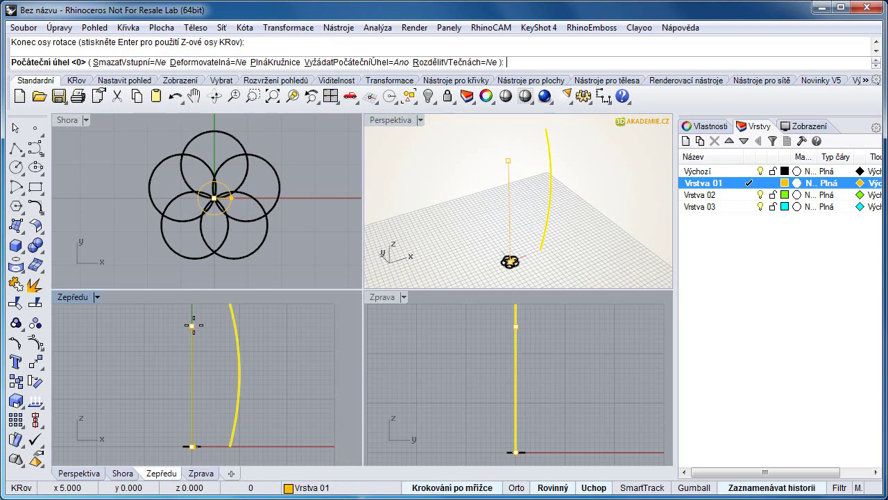
pyautogui.click(269, 64)
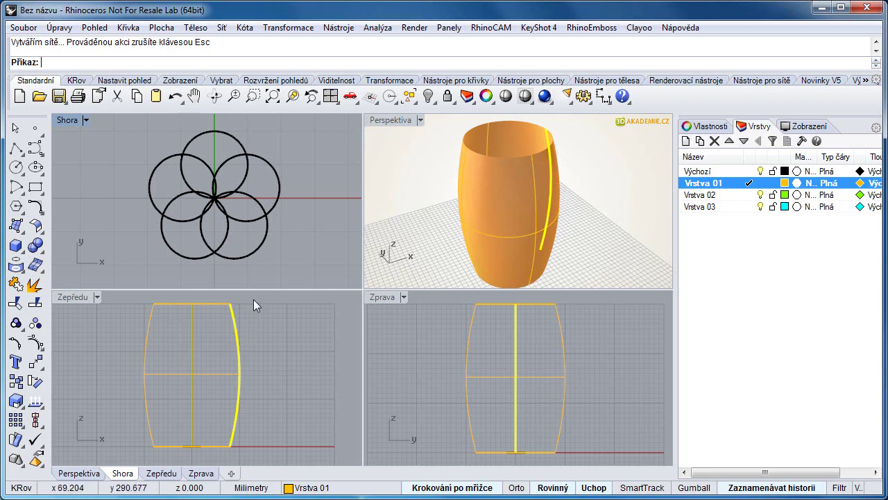
# - Examine the revolved barrel surface from several sides in an enlarged perspective view and clear the selection
pyautogui.doubleClick(394, 119)
pyautogui.moveTo(419, 303); pyautogui.dragTo(419, 303, button='right')
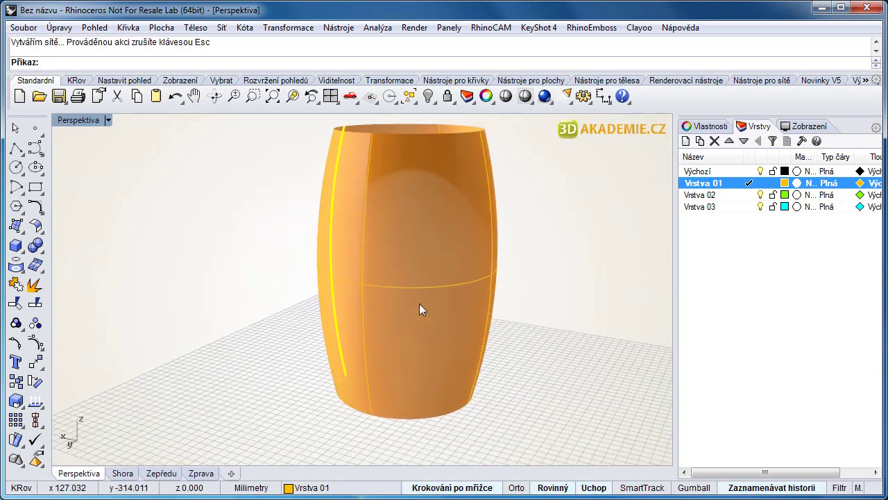
pyautogui.press('Left')
pyautogui.press('Left')
pyautogui.press('Left')
pyautogui.press('Left')
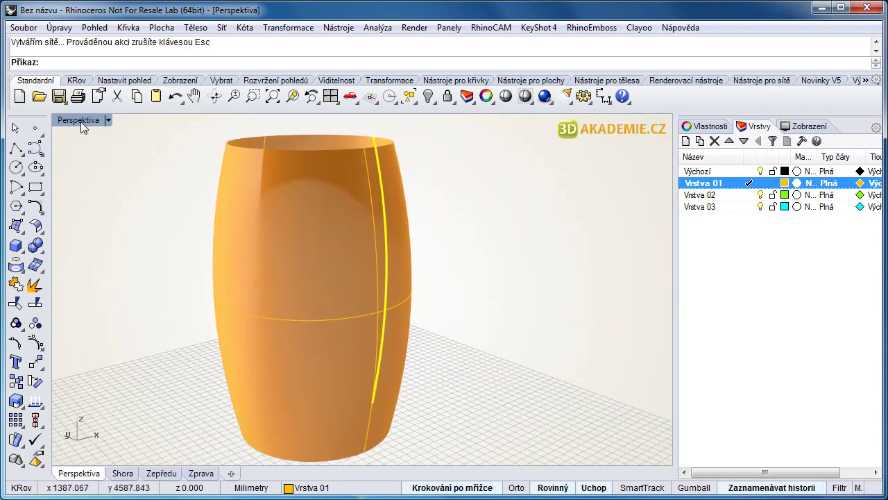
pyautogui.doubleClick(80, 125)
pyautogui.click(313, 285)
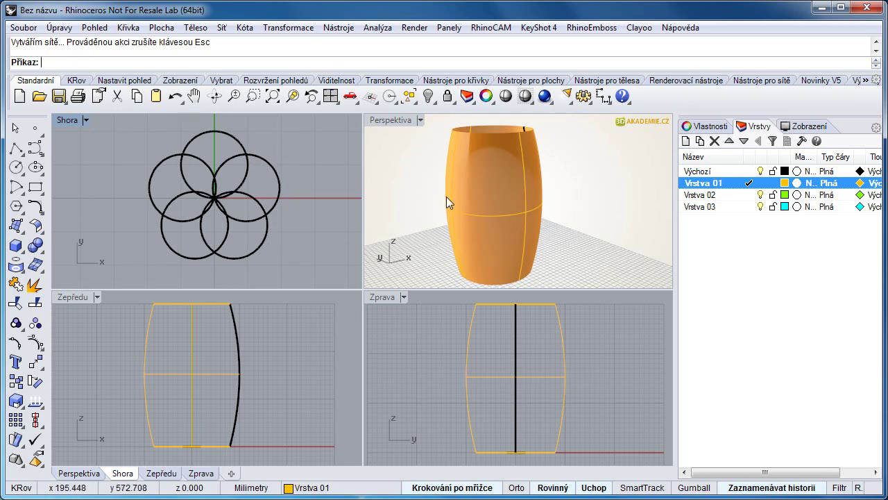
# - Combine the five overlapping circles into one outer flower outline with Curve Boolean, with grid snap off, and delete the original circles
pyautogui.moveTo(310, 238); pyautogui.dragTo(102, 157)
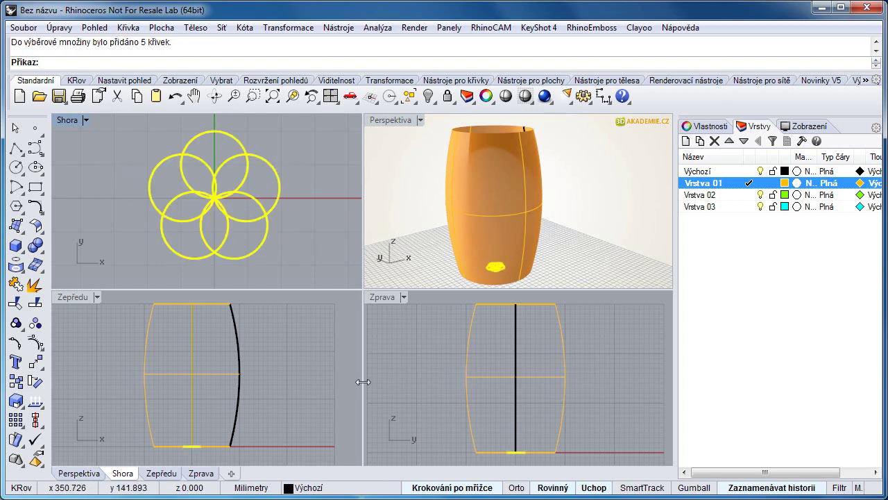
pyautogui.click(133, 32)
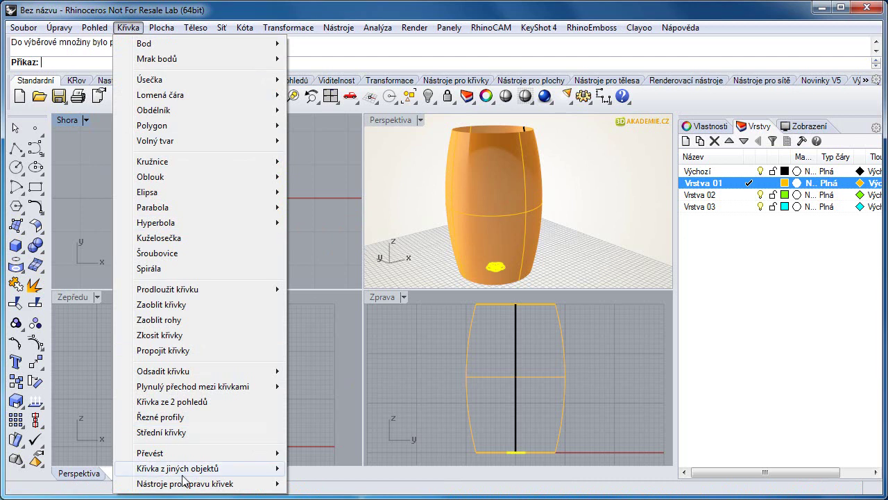
pyautogui.moveTo(185, 488)
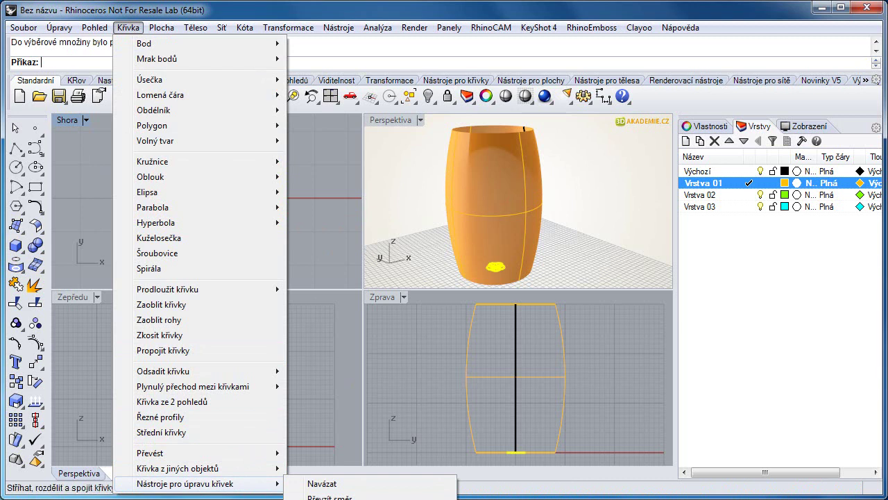
pyautogui.click(322, 498)
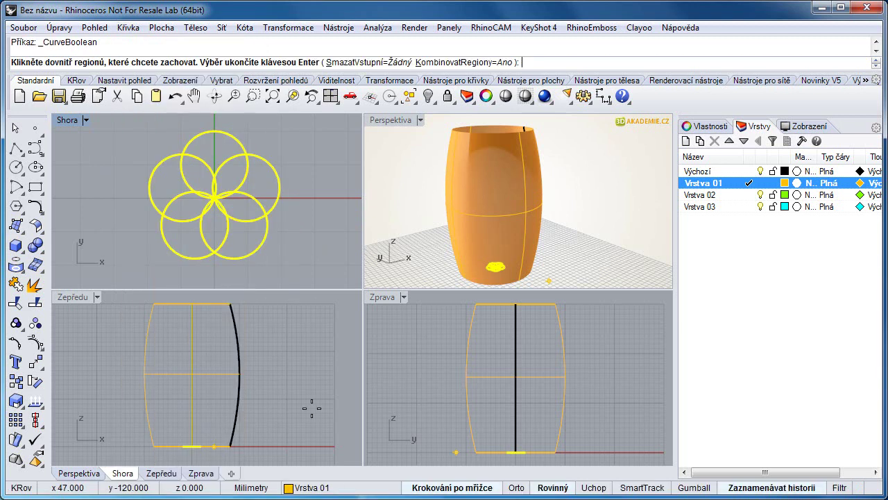
pyautogui.doubleClick(67, 122)
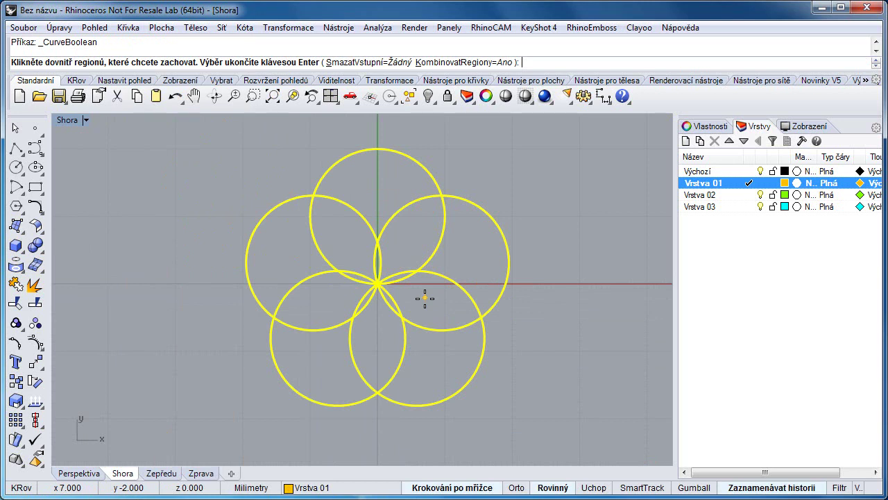
pyautogui.click(278, 267)
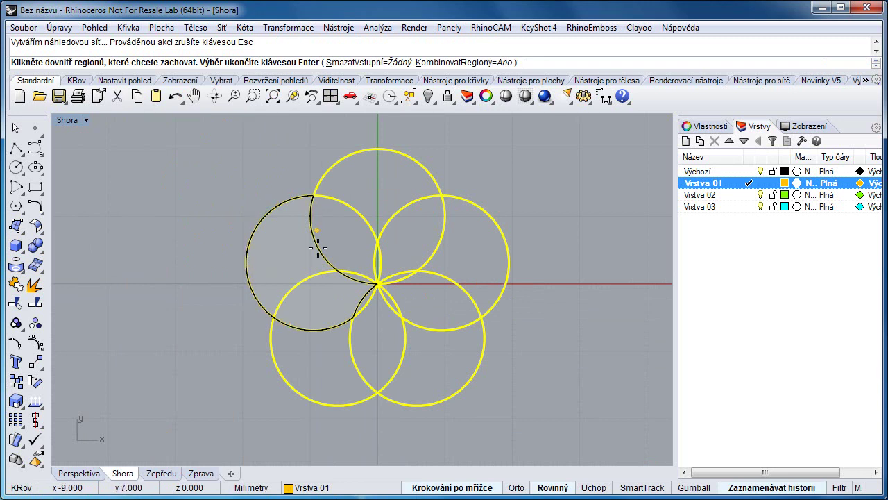
pyautogui.click(449, 488)
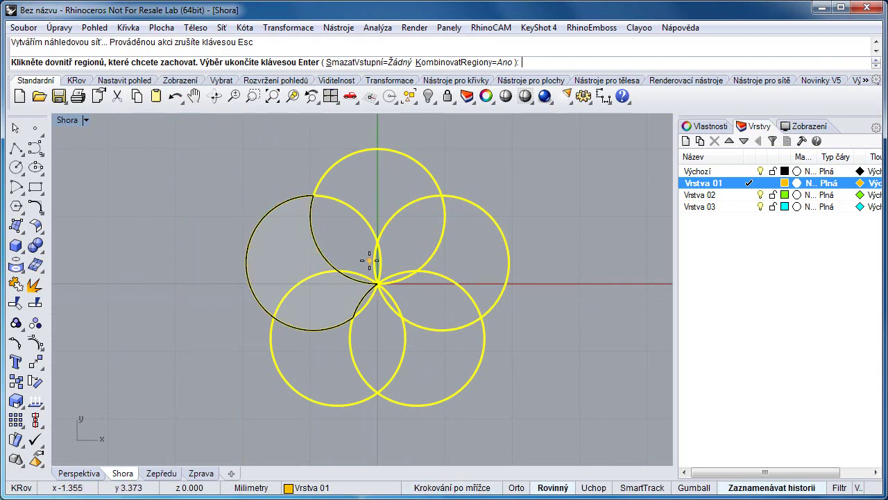
pyautogui.click(322, 299)
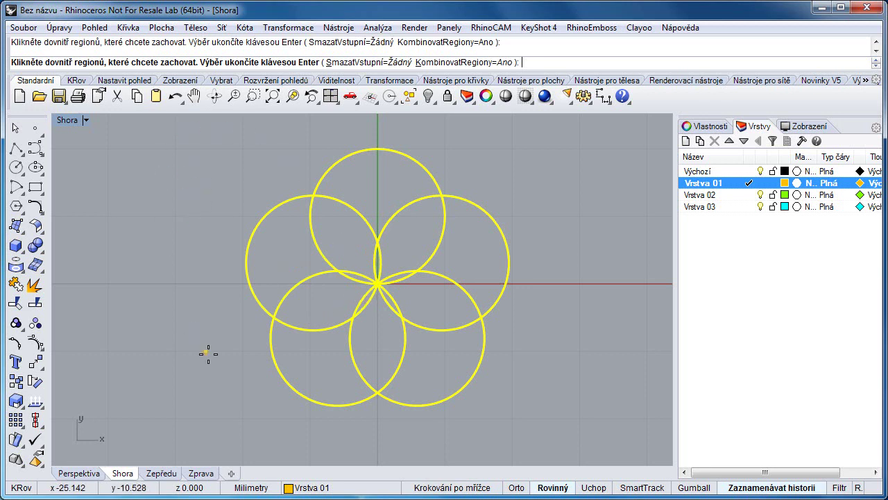
pyautogui.click(564, 186)
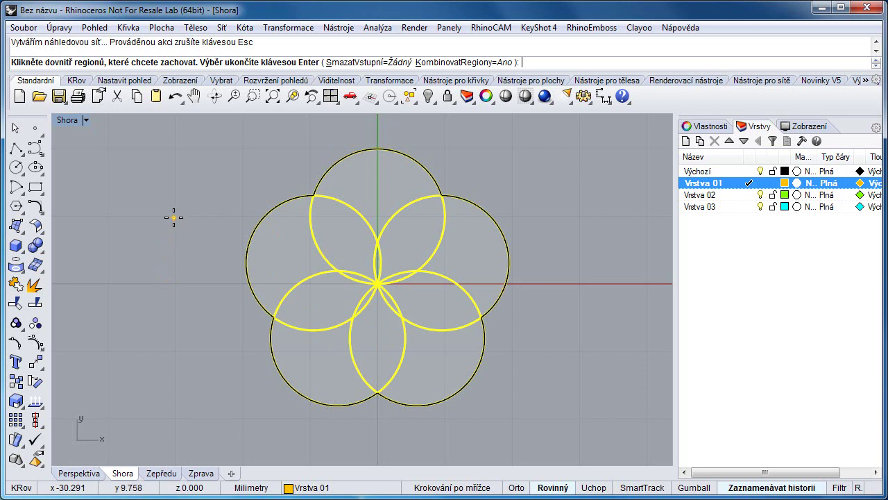
pyautogui.press('Return')
pyautogui.moveTo(433, 346); pyautogui.dragTo(346, 245)
pyautogui.press('Delete')
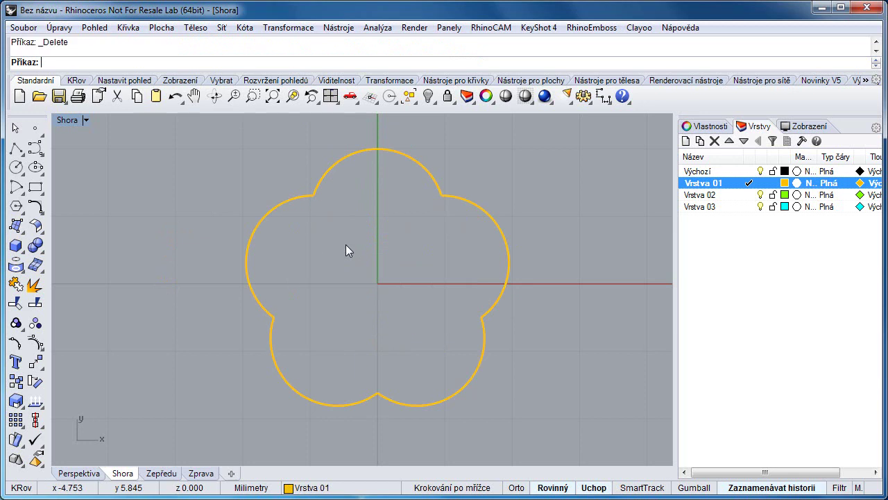
# - Make Vrstva 02 the current layer and move the flower outline onto it
pyautogui.click(305, 198)
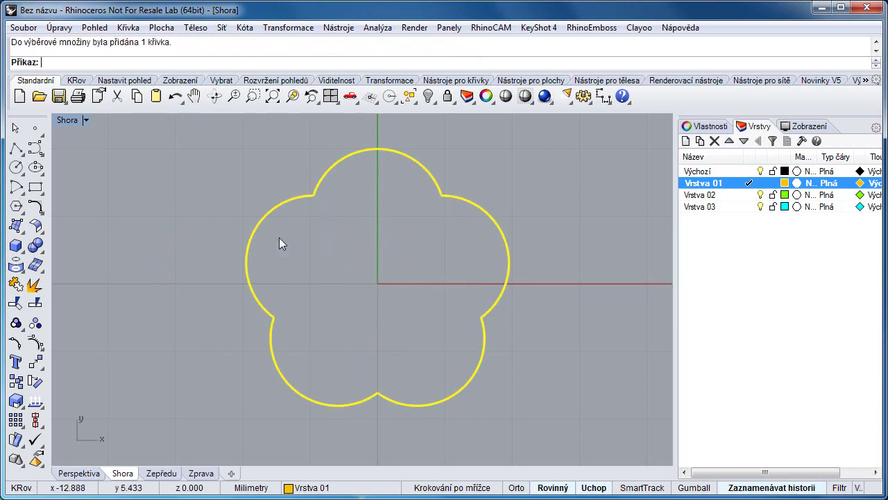
pyautogui.doubleClick(70, 120)
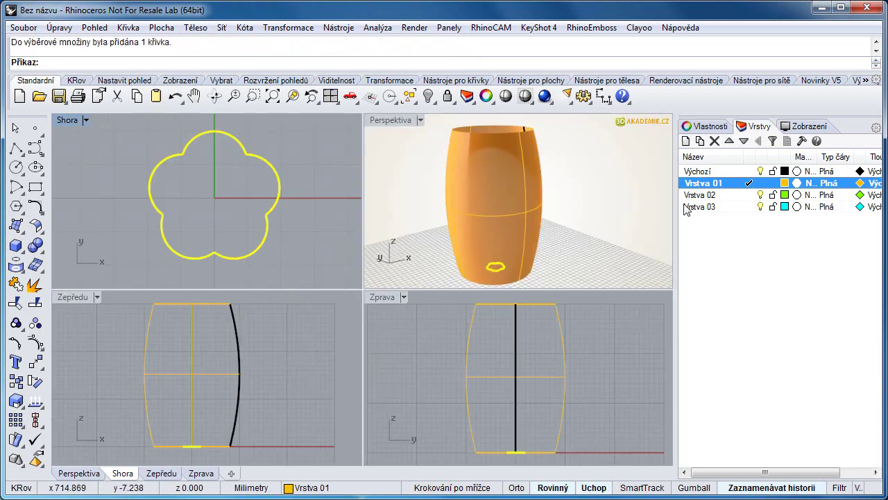
pyautogui.click(747, 195)
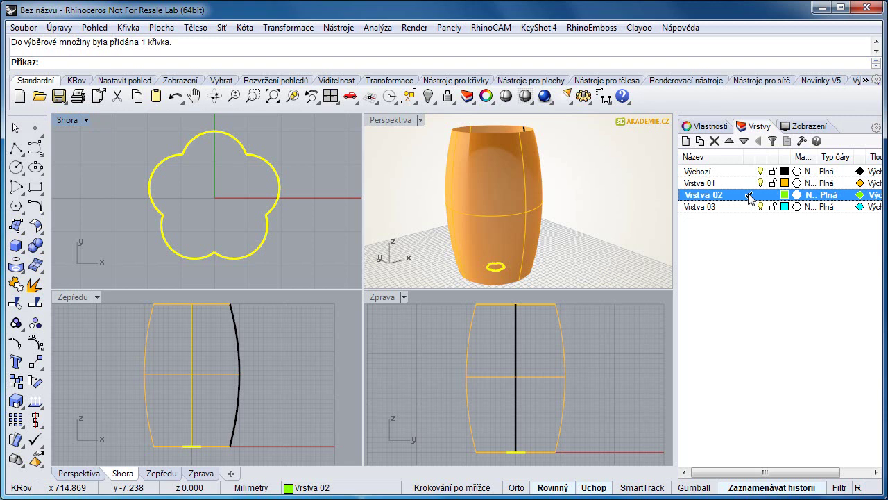
pyautogui.click(321, 488)
pyautogui.click(310, 363)
pyautogui.click(237, 257)
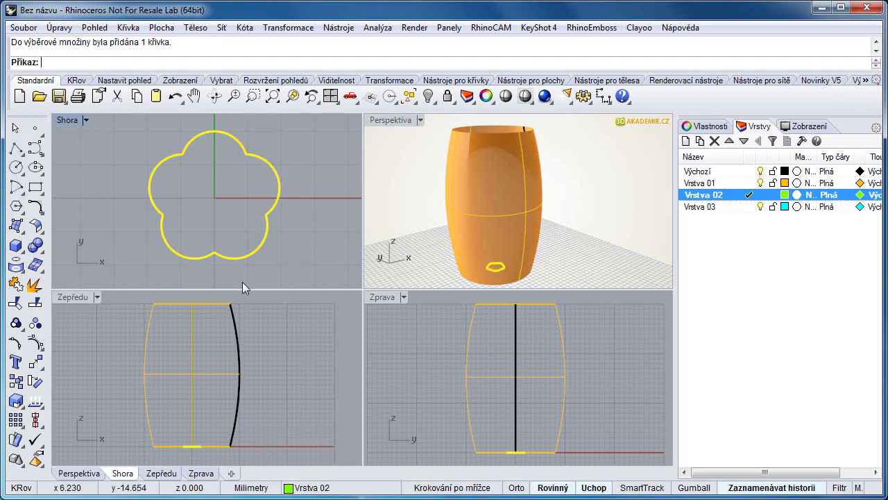
pyautogui.click(325, 489)
pyautogui.click(326, 462)
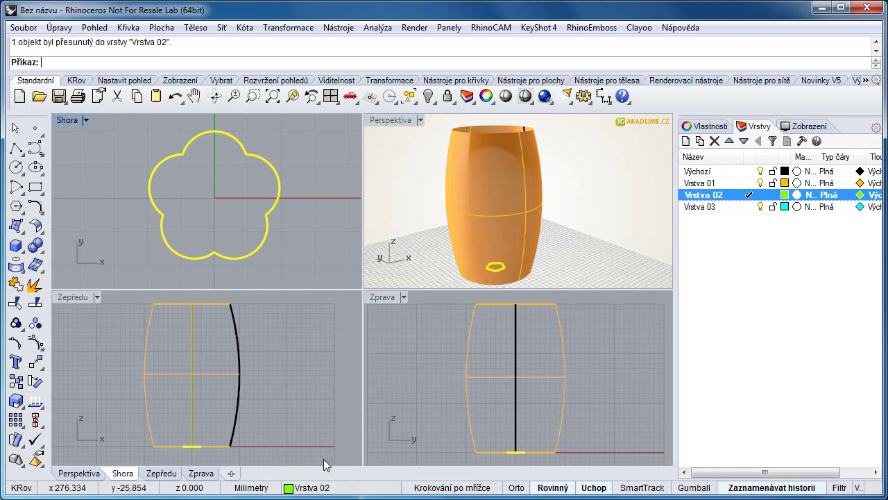
pyautogui.click(321, 238)
pyautogui.doubleClick(393, 122)
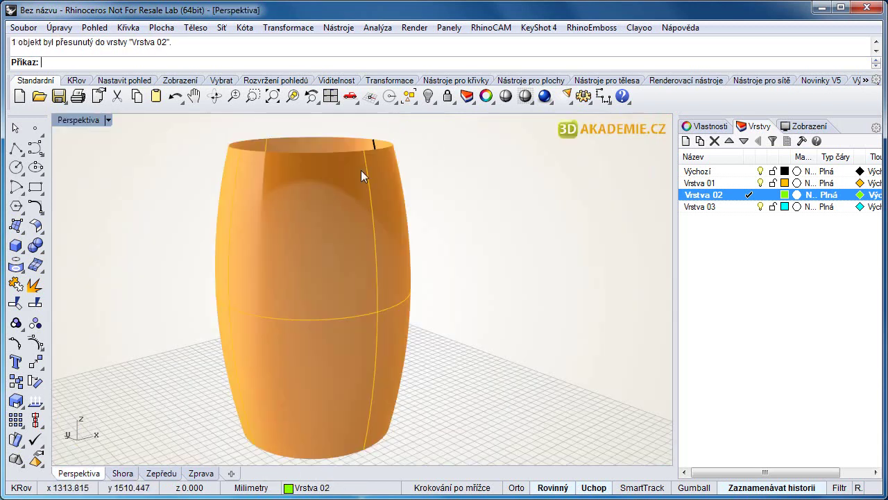
pyautogui.scroll(-5, 348, 268)
pyautogui.moveTo(348, 267); pyautogui.dragTo(250, 351, button='right')
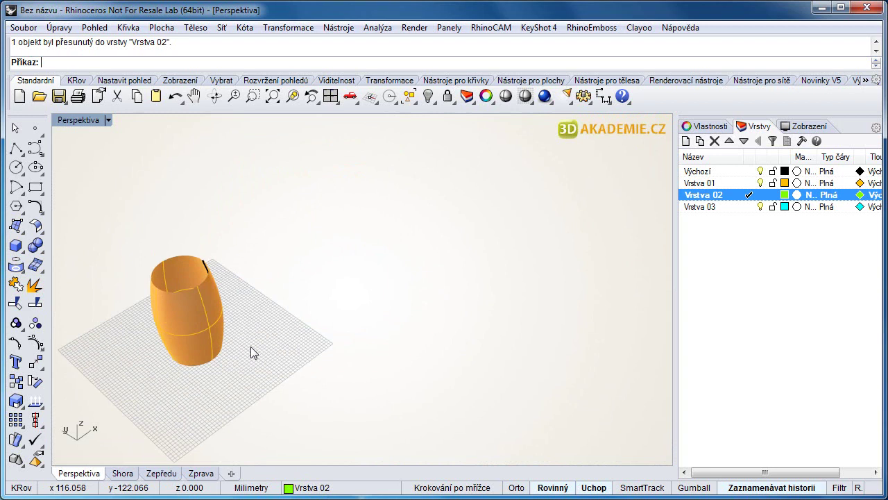
pyautogui.click(161, 325)
pyautogui.moveTo(185, 312)
pyautogui.mouseDown(button='right')
pyautogui.moveTo(182, 324)
pyautogui.moveTo(187, 305)
pyautogui.mouseUp(button='right')
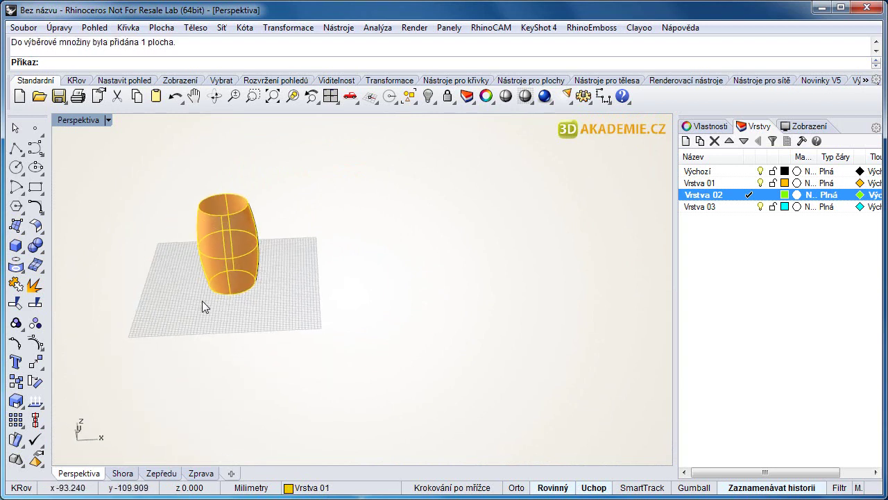
pyautogui.doubleClick(90, 124)
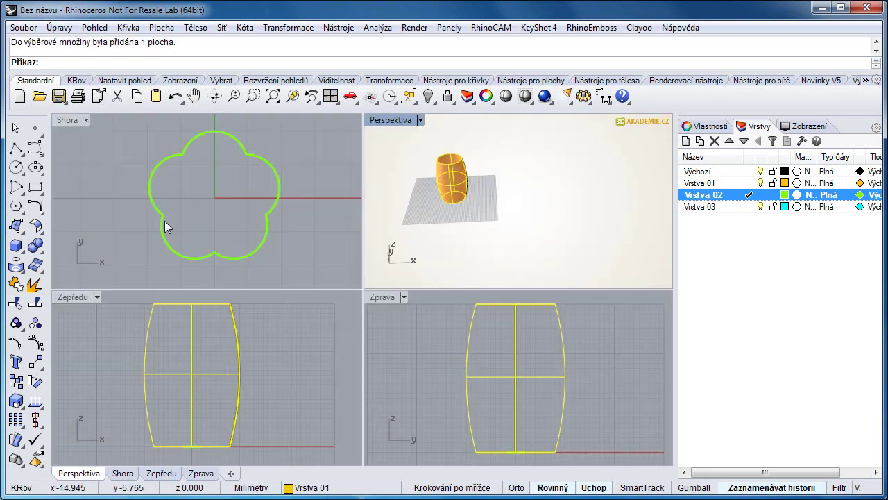
# - Extrude the flower outline straight up into a short closed solid inside the barrel's base and delete the source outline
pyautogui.click(168, 220)
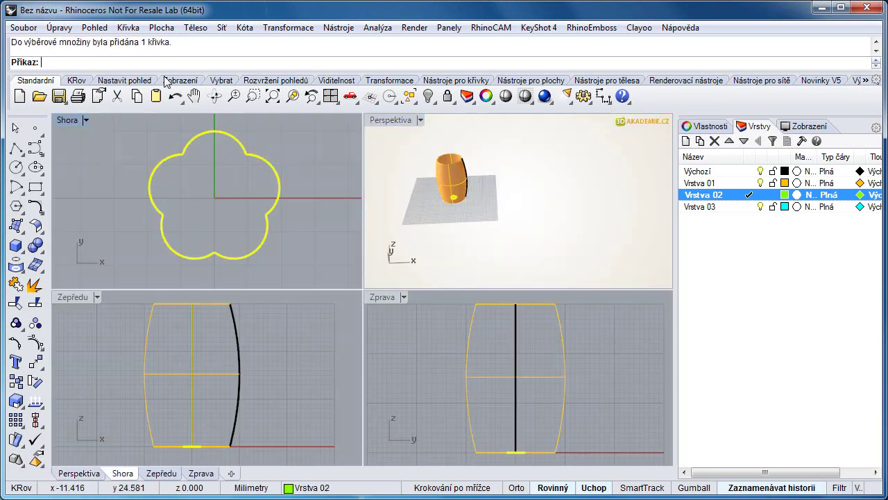
pyautogui.click(195, 29)
pyautogui.moveTo(249, 274)
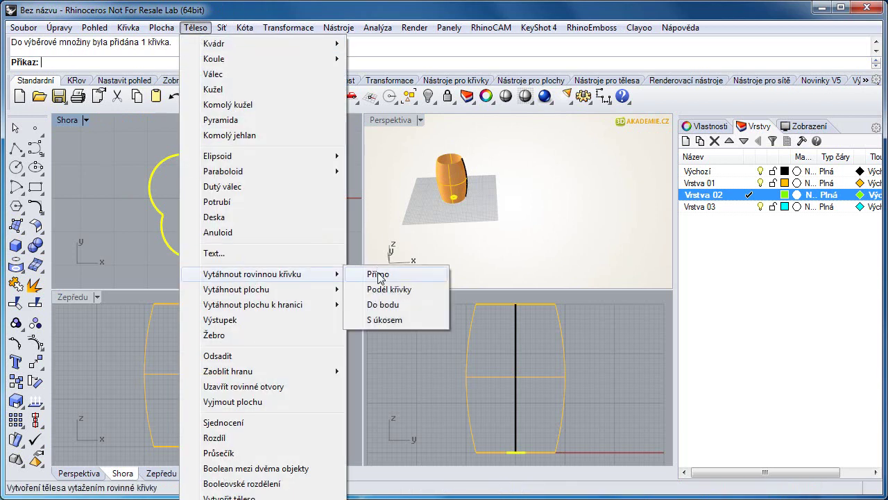
pyautogui.click(379, 274)
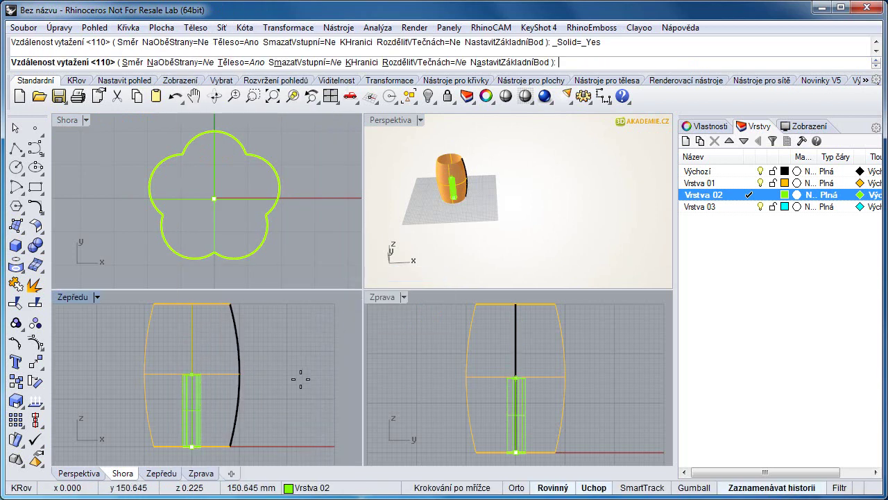
pyautogui.click(288, 415)
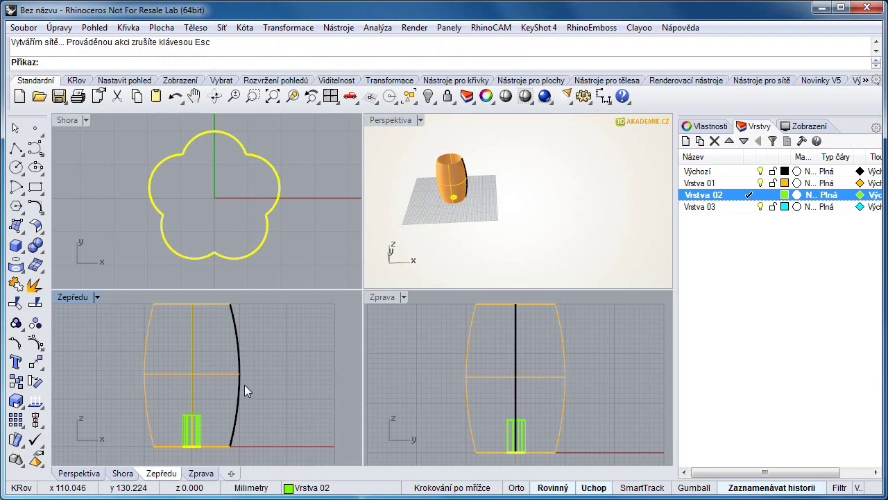
pyautogui.press('Delete')
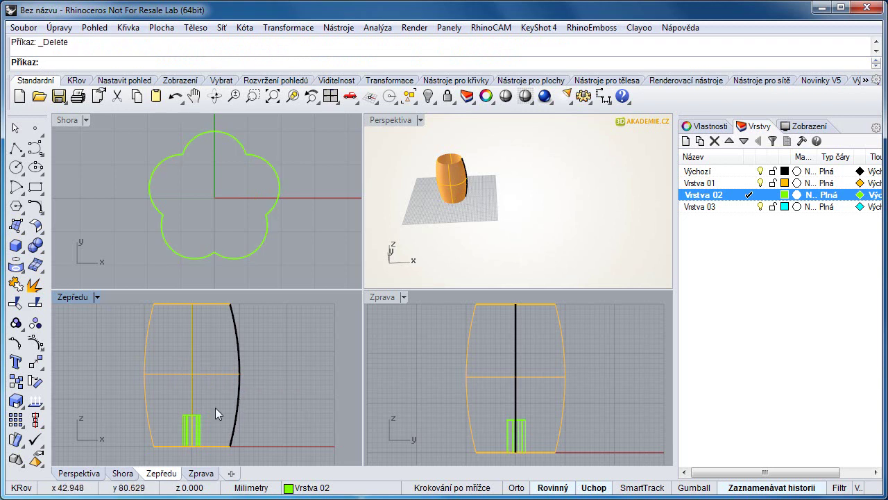
# - Move the flower-shaped solid straight down in the front view until it passes through the barrel's bottom edge plane
pyautogui.click(195, 417)
pyautogui.click(238, 463)
pyautogui.moveTo(200, 414); pyautogui.dragTo(202, 439)
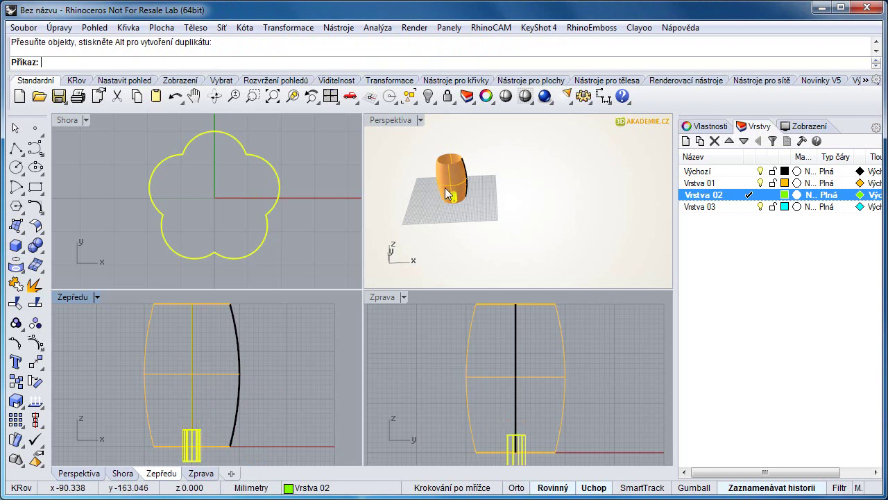
pyautogui.doubleClick(407, 123)
pyautogui.moveTo(231, 279); pyautogui.dragTo(296, 309, button='right')
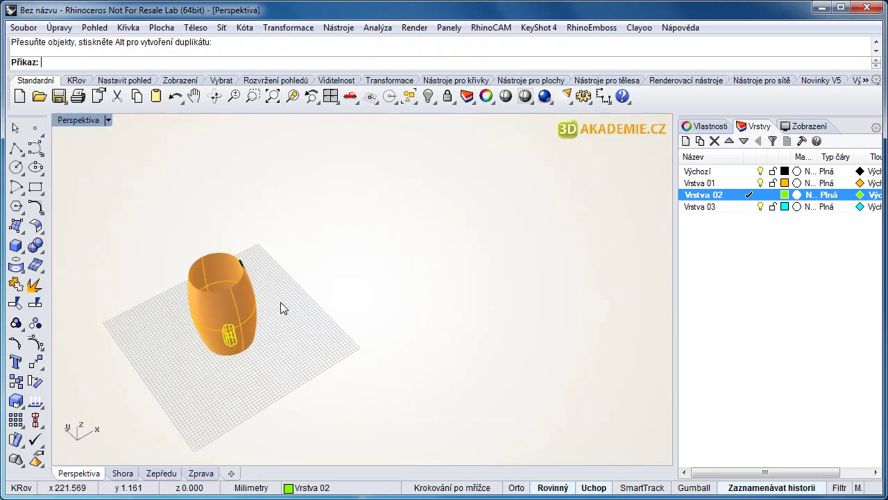
pyautogui.scroll(3, 219, 299)
pyautogui.moveTo(226, 297); pyautogui.dragTo(140, 275, button='right')
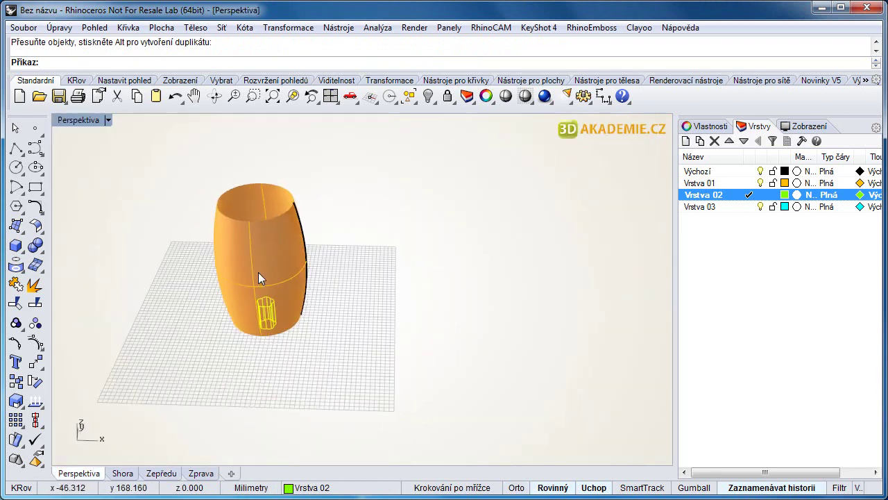
# - Create the UV curves of the barrel's surface and move the resulting flat rectangle away from the barrel
pyautogui.click(138, 27)
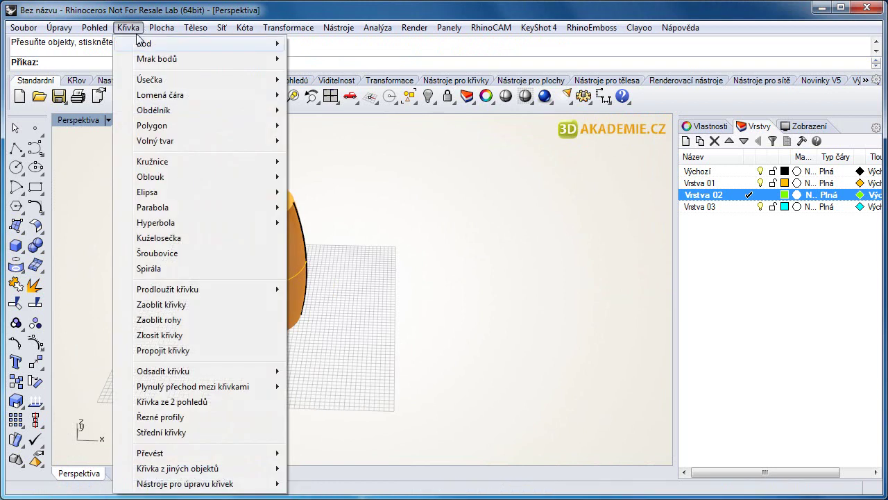
pyautogui.moveTo(213, 471)
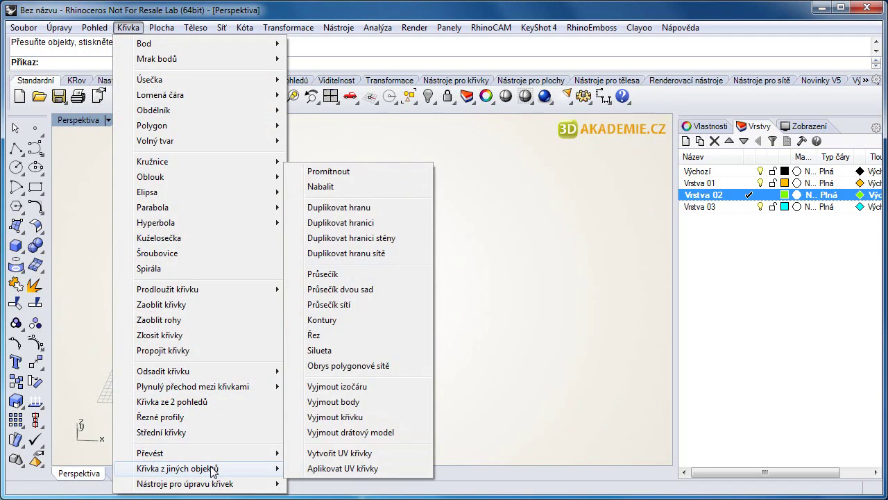
pyautogui.click(334, 455)
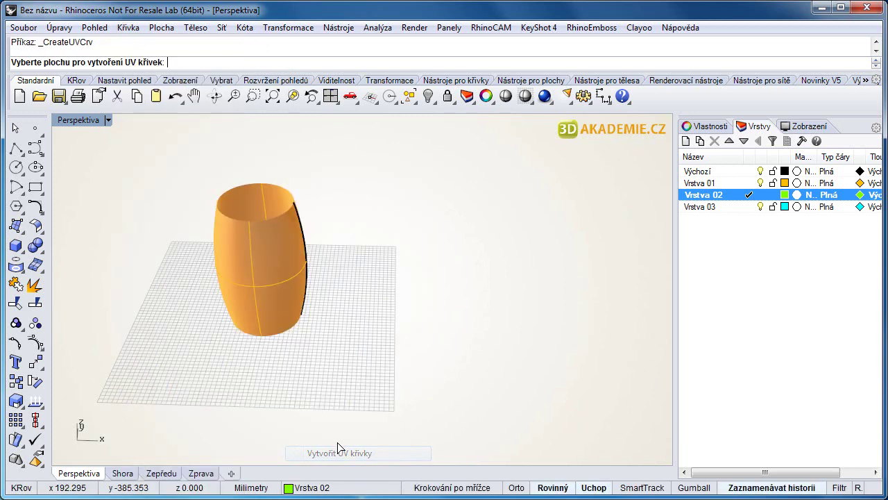
pyautogui.click(236, 253)
pyautogui.moveTo(340, 265); pyautogui.dragTo(360, 339, button='right')
pyautogui.moveTo(367, 353); pyautogui.dragTo(390, 317)
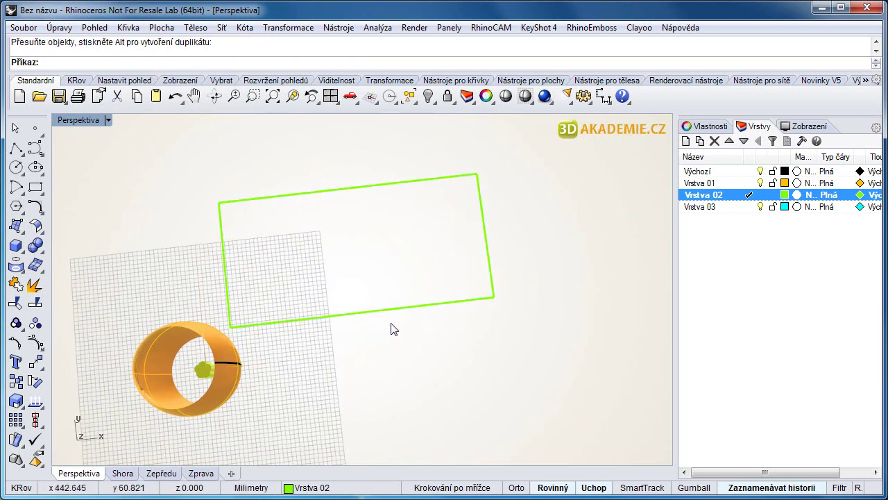
# - Make Výchozí the current layer, build a planar surface from the UV rectangle and delete the rectangle curve
pyautogui.click(748, 171)
pyautogui.moveTo(318, 348); pyautogui.dragTo(263, 291, button='right')
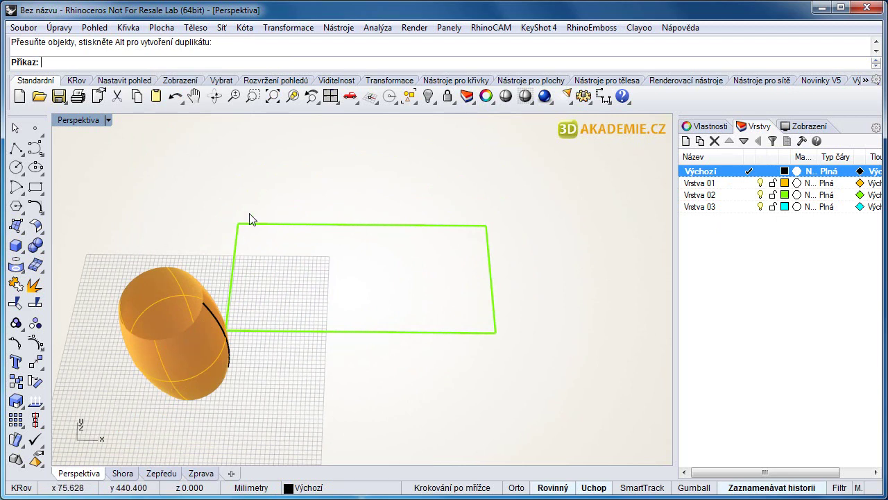
pyautogui.keyDown('shift'); pyautogui.moveTo(370, 348); pyautogui.dragTo(334, 380, button='right'); pyautogui.keyUp('shift')
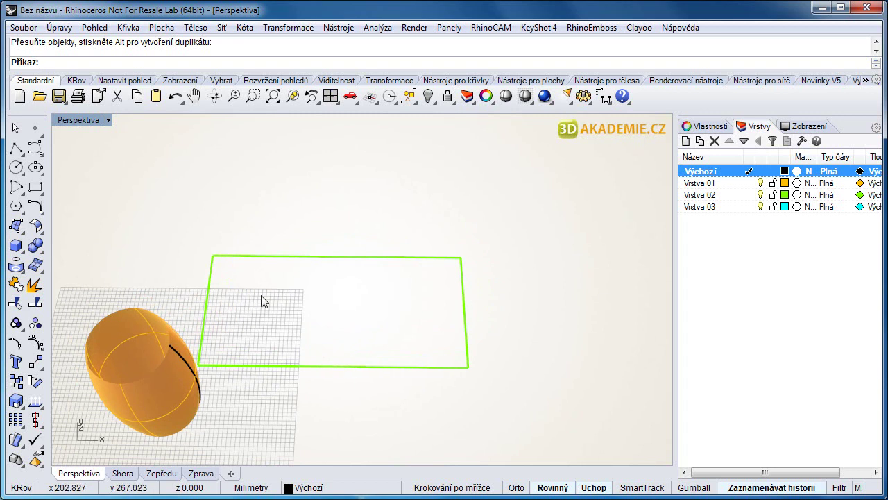
pyautogui.moveTo(231, 227); pyautogui.dragTo(230, 226)
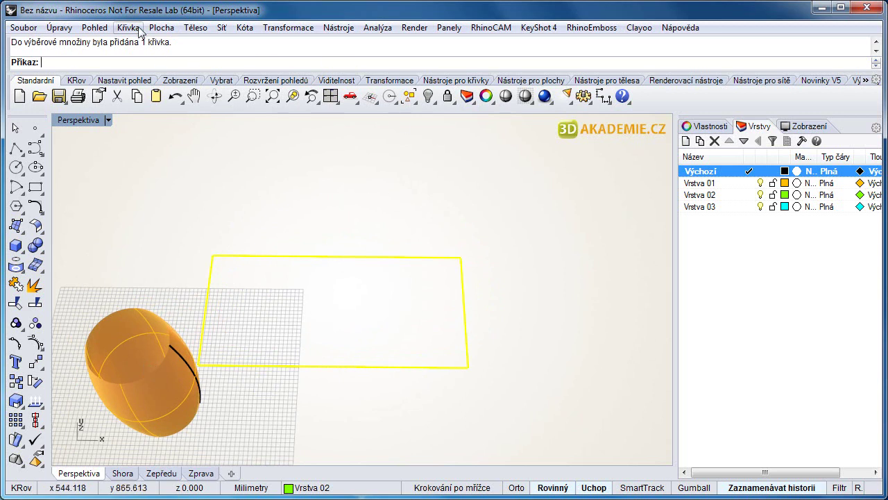
pyautogui.click(161, 27)
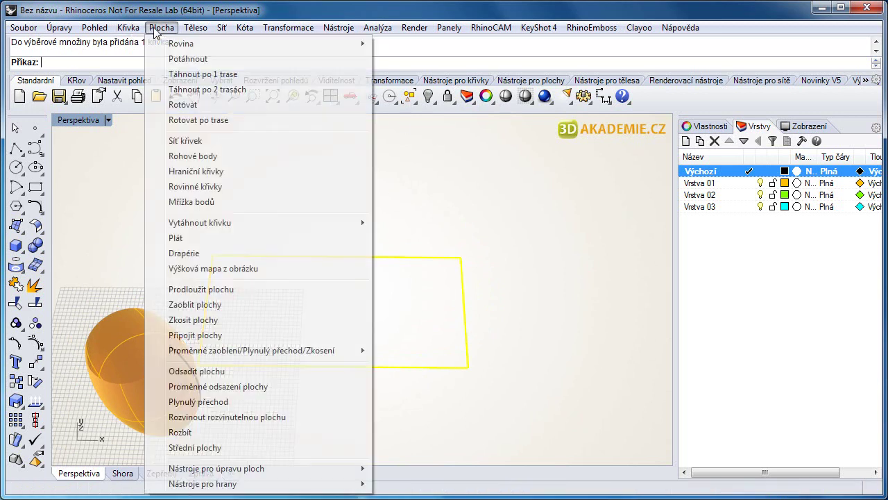
pyautogui.click(197, 186)
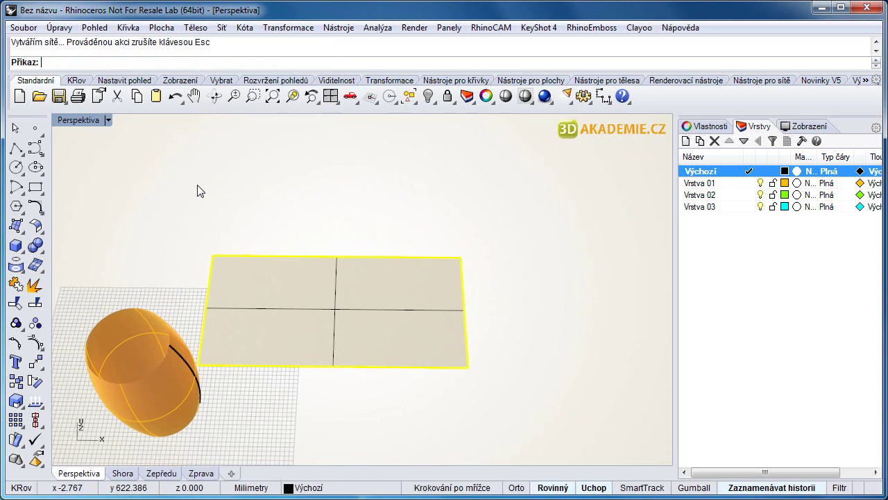
pyautogui.press('Delete')
# - Turn off the isocurve display of the flat planar surface in its object properties
pyautogui.click(270, 292)
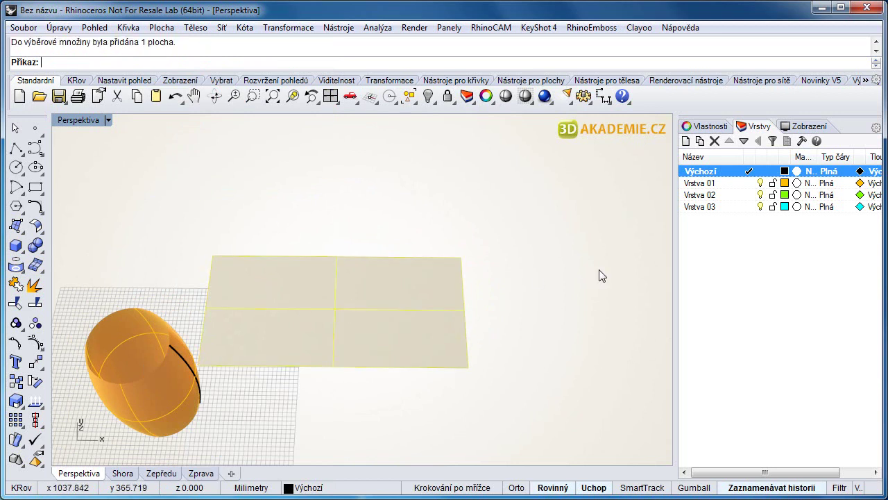
pyautogui.click(706, 126)
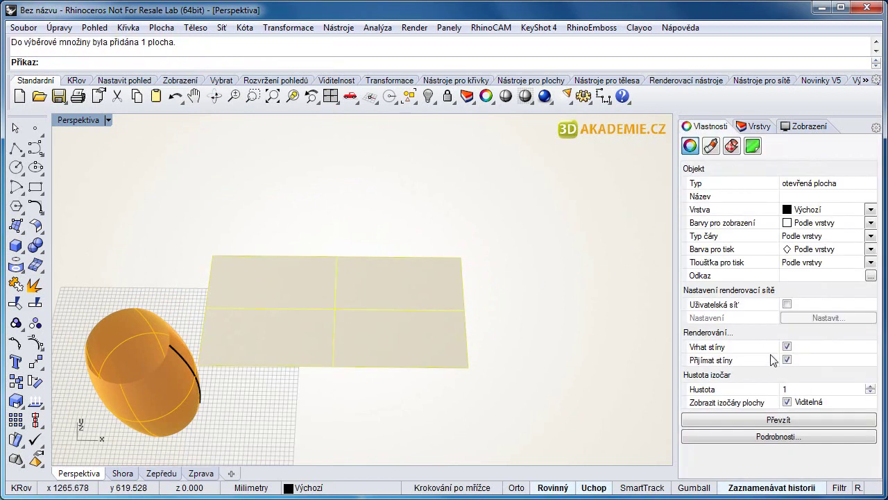
pyautogui.click(787, 401)
pyautogui.click(624, 331)
# - Move the flower-shaped solid out of the barrel onto the upper corner of the flat surface nearest the barrel and select it
pyautogui.moveTo(393, 273); pyautogui.dragTo(396, 302, button='right')
pyautogui.click(152, 393)
pyautogui.moveTo(154, 390); pyautogui.dragTo(231, 261)
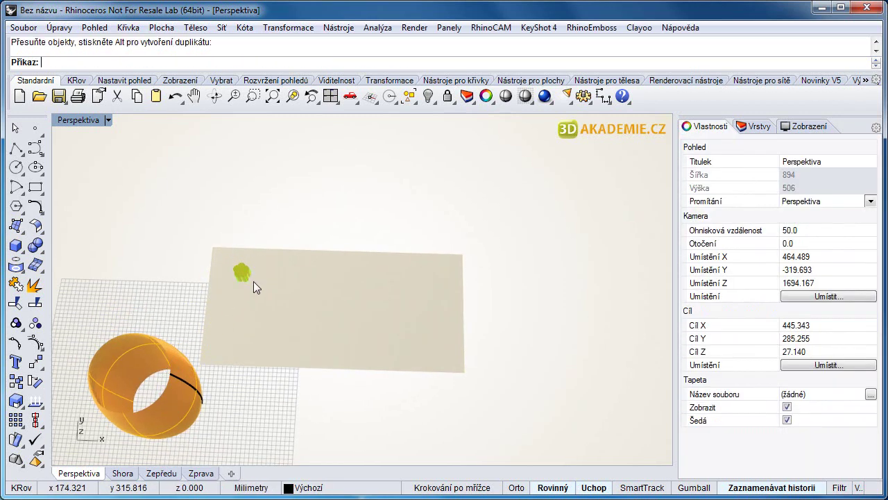
pyautogui.moveTo(240, 287); pyautogui.dragTo(101, 270, button='right')
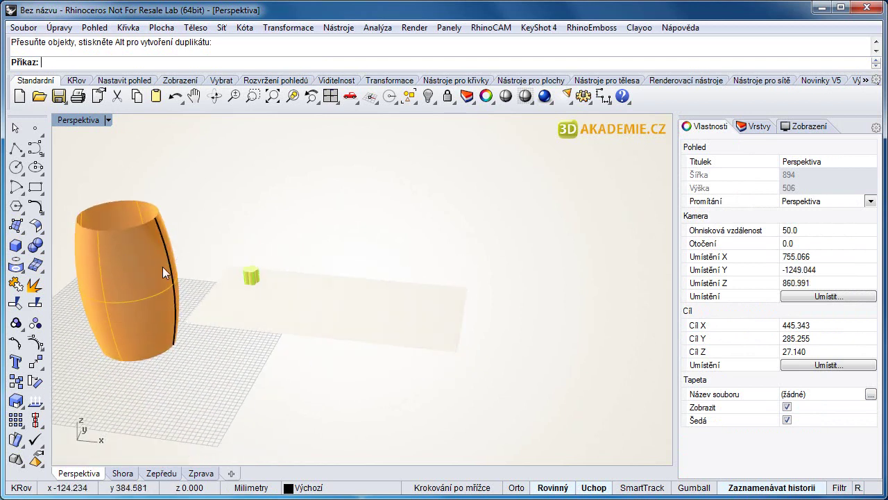
pyautogui.scroll(6, 229, 309)
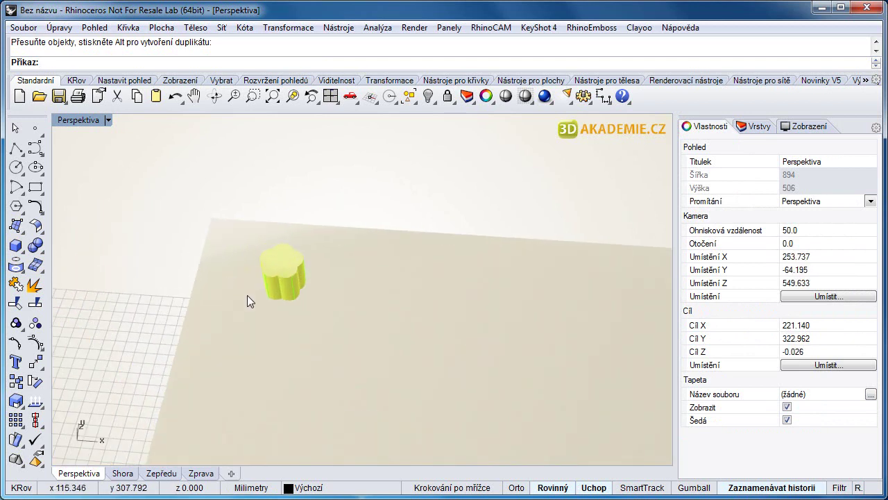
pyautogui.click(273, 227)
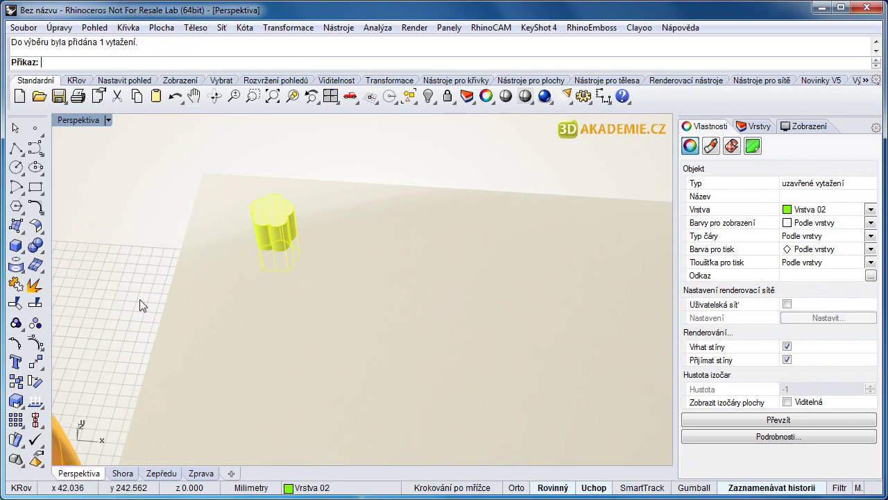
pyautogui.scroll(-3, 140, 306)
pyautogui.click(15, 420)
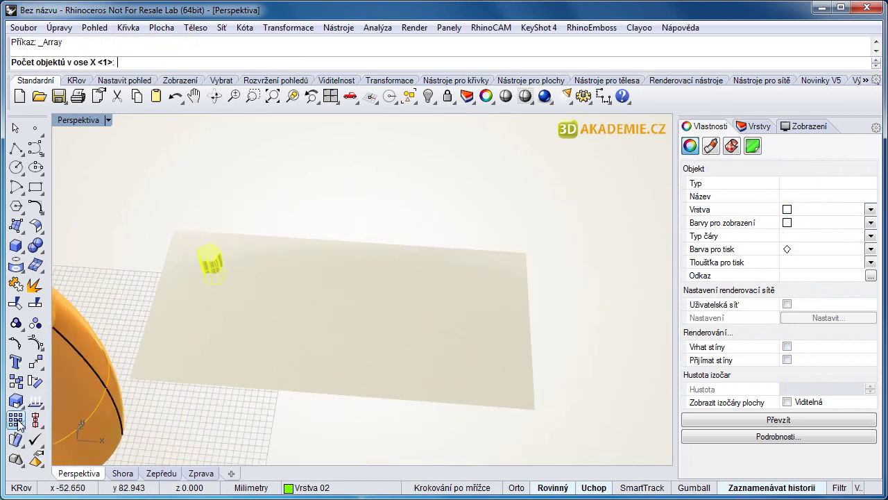
pyautogui.scroll(-2, 152, 332)
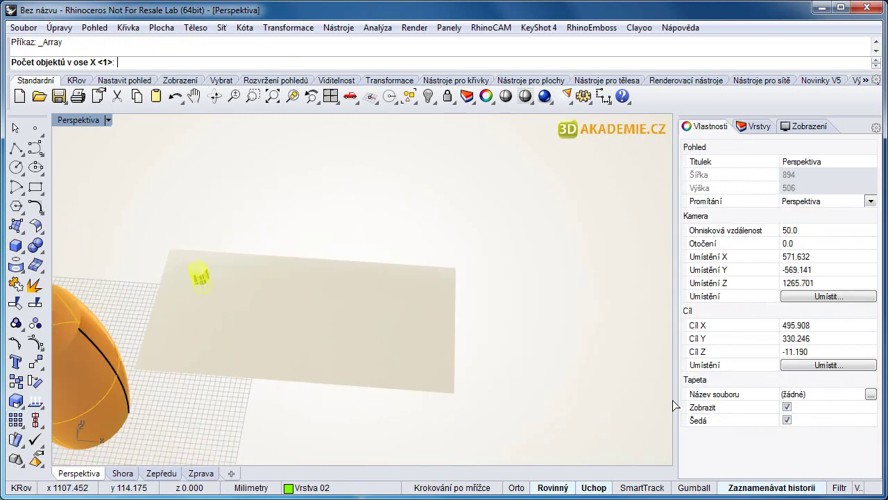
pyautogui.click(751, 491)
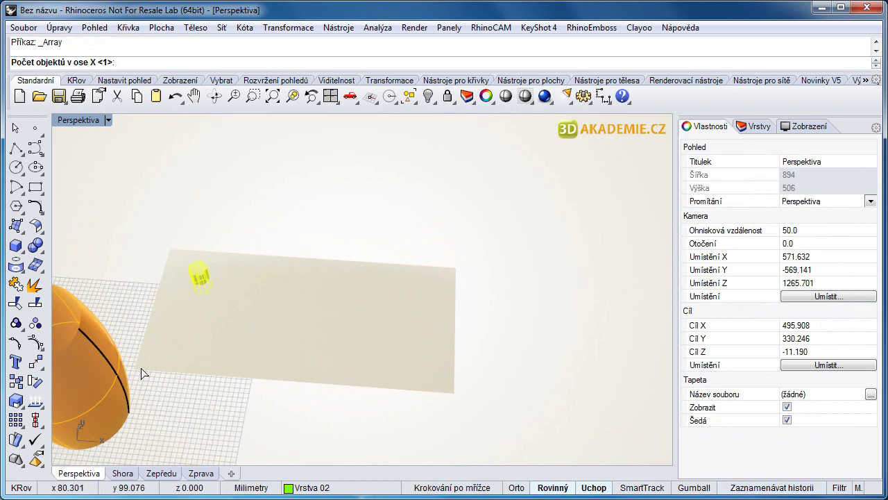
pyautogui.click(17, 420)
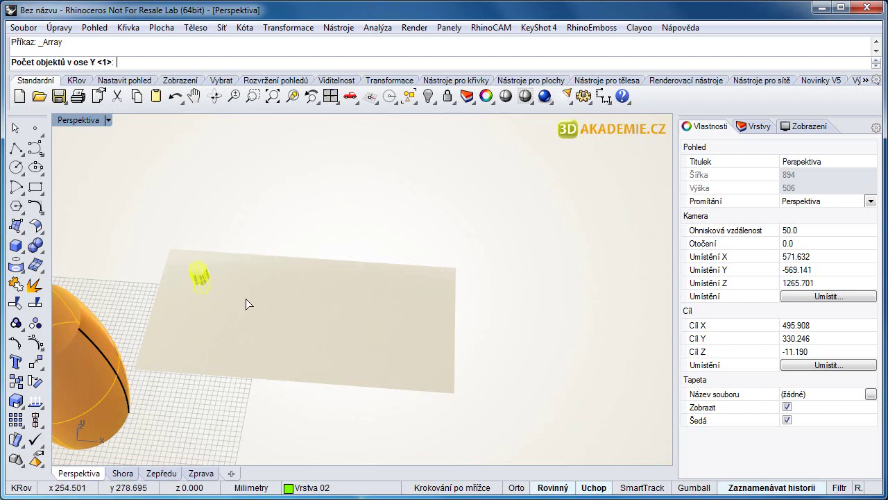
pyautogui.click(745, 491)
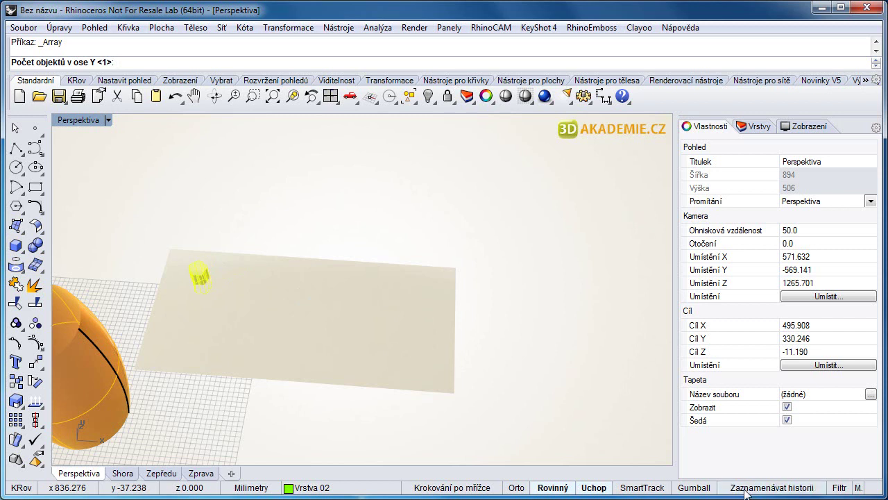
# - Turn off constant history recording, and scatter sixteen copies of the flower-shaped solid across the flat surface without object snaps
pyautogui.rightClick(745, 492)
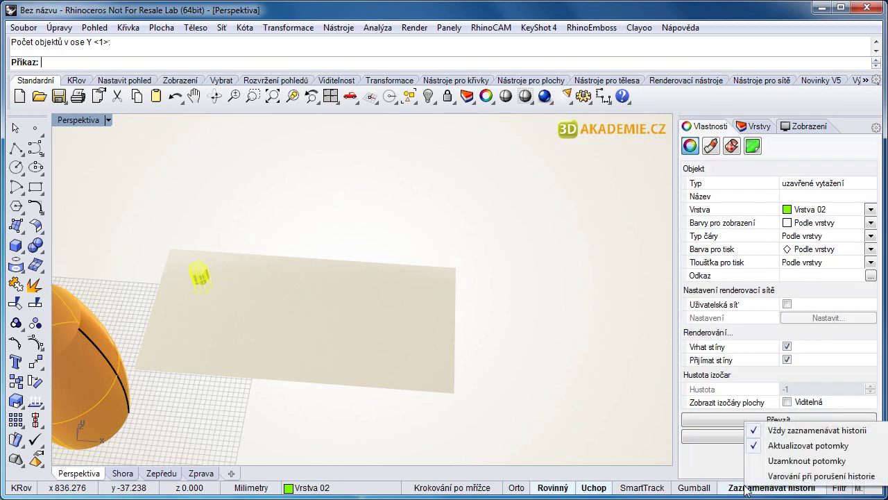
pyautogui.click(764, 430)
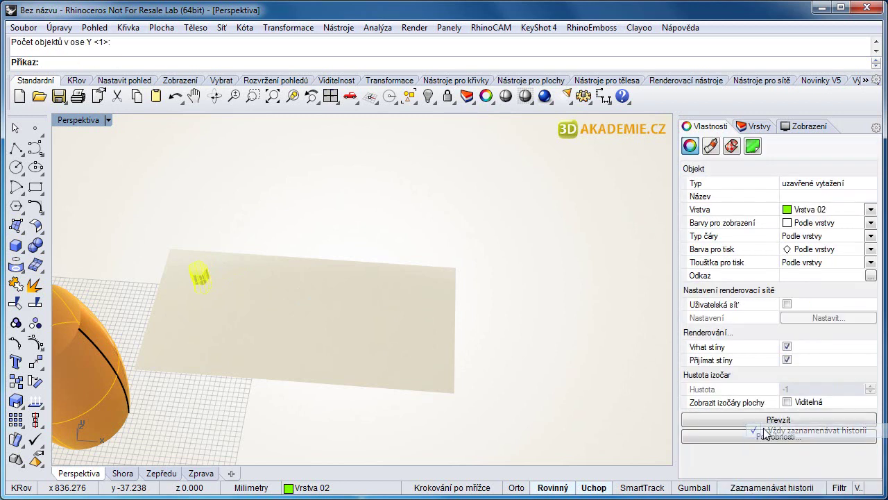
pyautogui.click(21, 376)
pyautogui.press('alt')
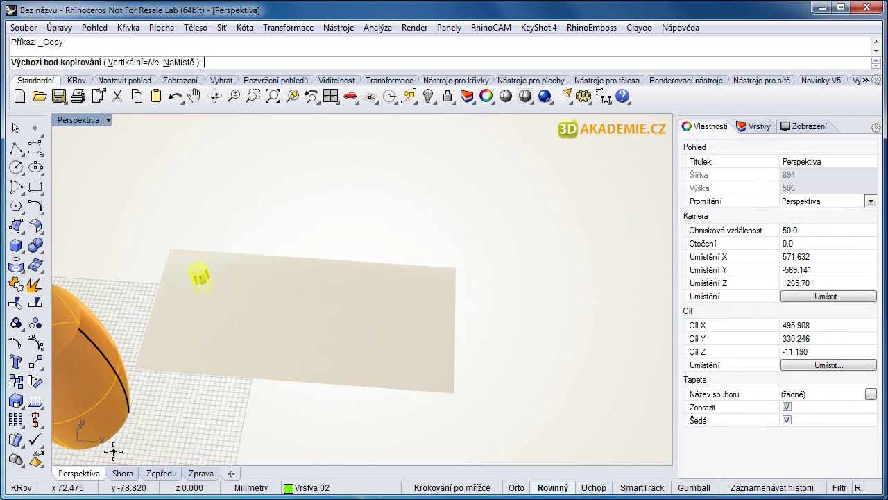
pyautogui.click(197, 281)
pyautogui.click(184, 340)
pyautogui.click(282, 347)
pyautogui.click(254, 284)
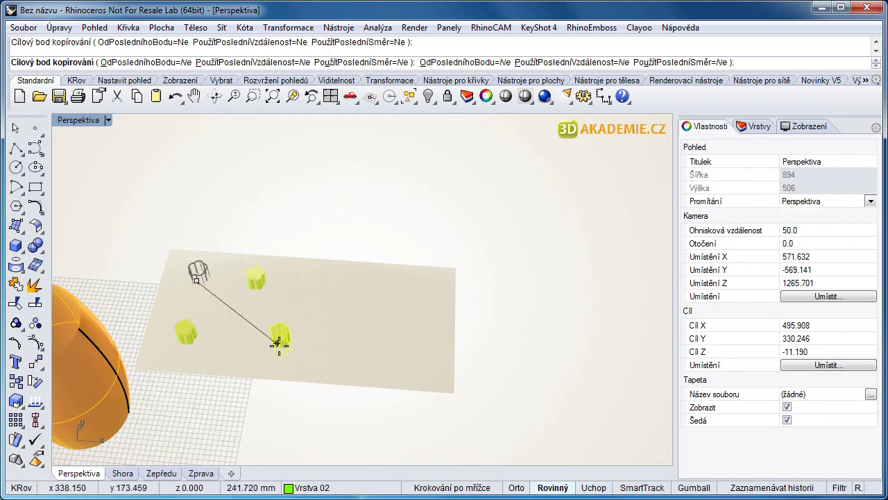
pyautogui.click(343, 295)
pyautogui.click(426, 294)
pyautogui.click(422, 356)
pyautogui.click(371, 315)
pyautogui.click(293, 301)
pyautogui.click(326, 350)
pyautogui.click(384, 347)
pyautogui.click(229, 353)
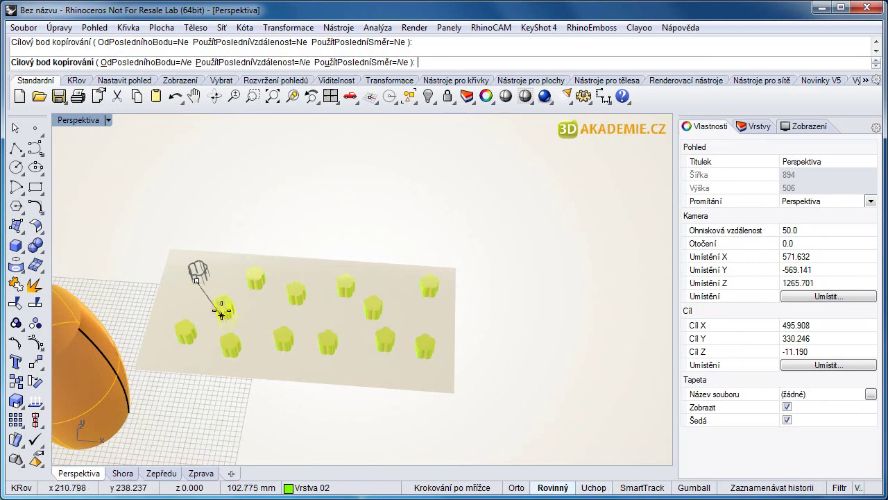
pyautogui.click(219, 298)
pyautogui.click(173, 293)
pyautogui.click(392, 272)
pyautogui.click(439, 314)
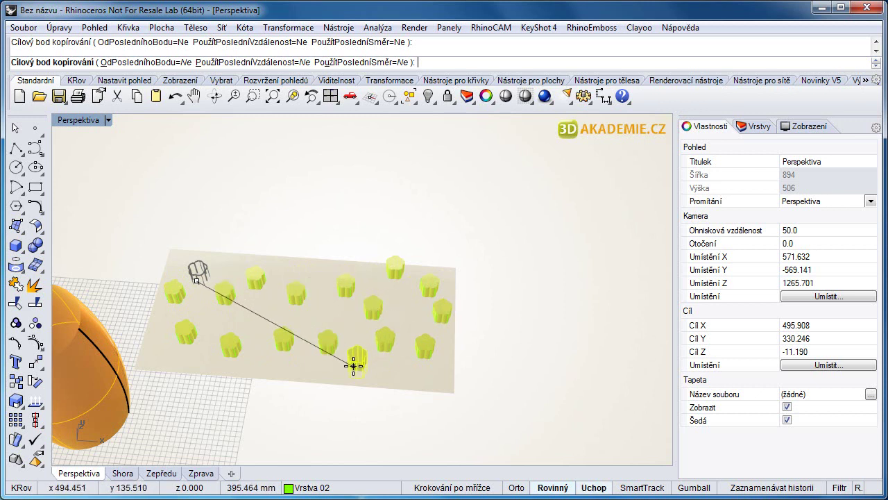
pyautogui.press('Return')
# - Shift several of the flower copies to slightly different spots to even out their spread over the flat surface
pyautogui.scroll(3, 302, 358)
pyautogui.moveTo(360, 351); pyautogui.dragTo(343, 328)
pyautogui.moveTo(439, 285); pyautogui.dragTo(433, 300)
pyautogui.moveTo(289, 244); pyautogui.dragTo(255, 258)
pyautogui.moveTo(217, 208); pyautogui.dragTo(237, 196)
pyautogui.moveTo(392, 227); pyautogui.dragTo(364, 225)
pyautogui.click(476, 191)
pyautogui.moveTo(476, 191); pyautogui.dragTo(440, 203)
# - Scale up the flower at the sheet's upper edge by about 1.39 and the one near its middle by about 1.3
pyautogui.click(16, 381)
pyautogui.click(435, 235)
pyautogui.click(440, 201)
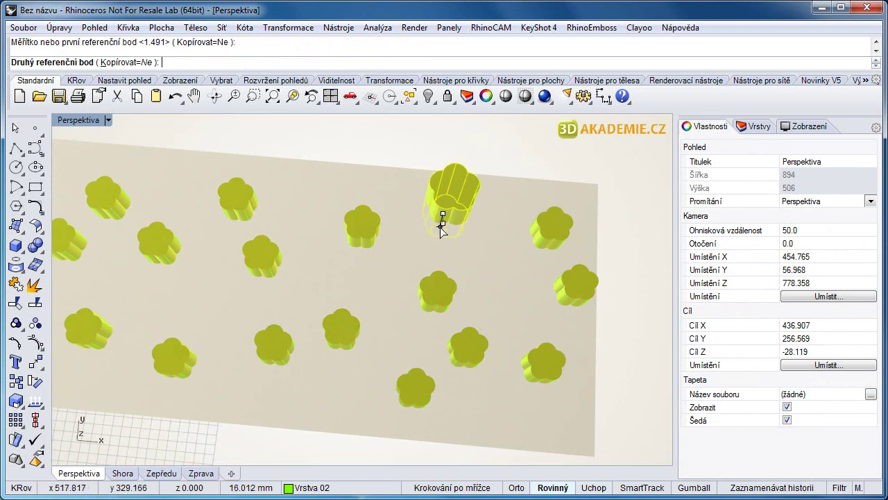
pyautogui.click(440, 227)
pyautogui.click(267, 259)
pyautogui.rightClick(264, 258)
pyautogui.click(269, 268)
pyautogui.click(324, 267)
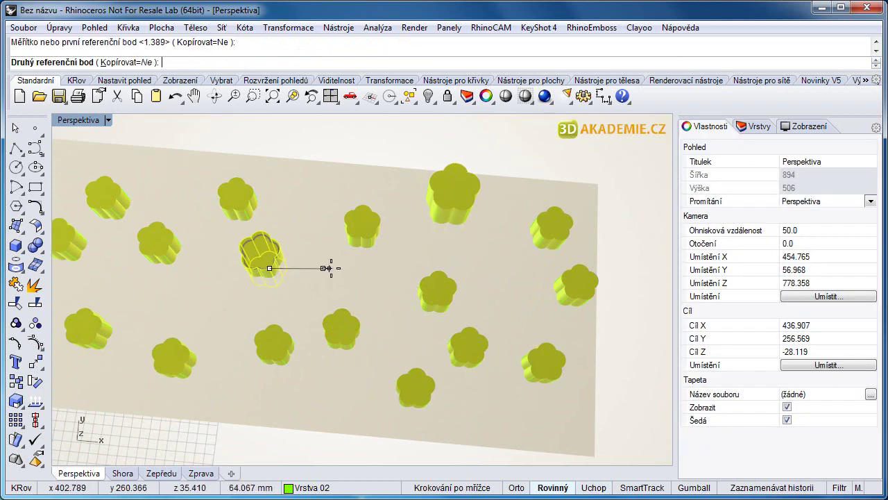
pyautogui.click(324, 267)
# - Enlarge the flower just below the sheet's centre, and scale the lower flower closer to the barrel by about 1.3
pyautogui.click(336, 331)
pyautogui.press('Return')
pyautogui.click(341, 345)
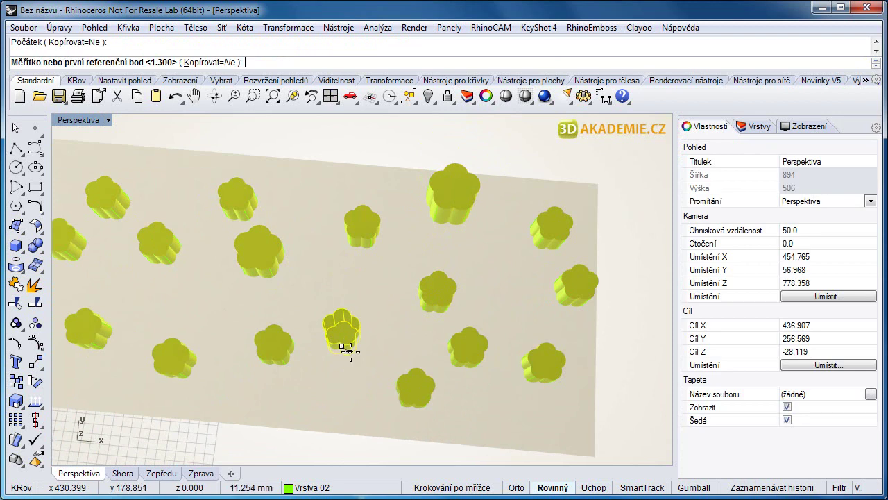
pyautogui.click(349, 356)
pyautogui.click(359, 369)
pyautogui.click(178, 360)
pyautogui.press('Return')
pyautogui.click(184, 359)
pyautogui.click(210, 363)
pyautogui.click(187, 363)
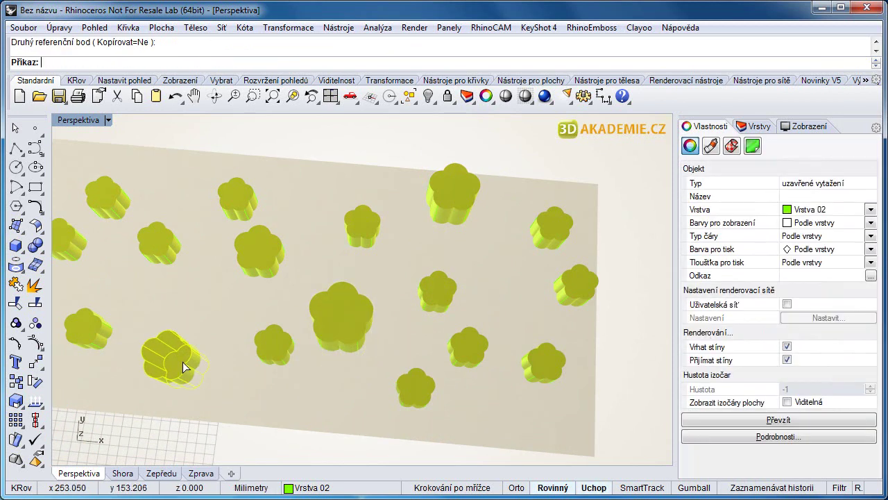
pyautogui.press('Return')
# - Scale the flower at the sheet's edge nearest the barrel by about 1.75, and enlarge one in the lower part of the far half
pyautogui.click(77, 250)
pyautogui.press('Return')
pyautogui.click(89, 254)
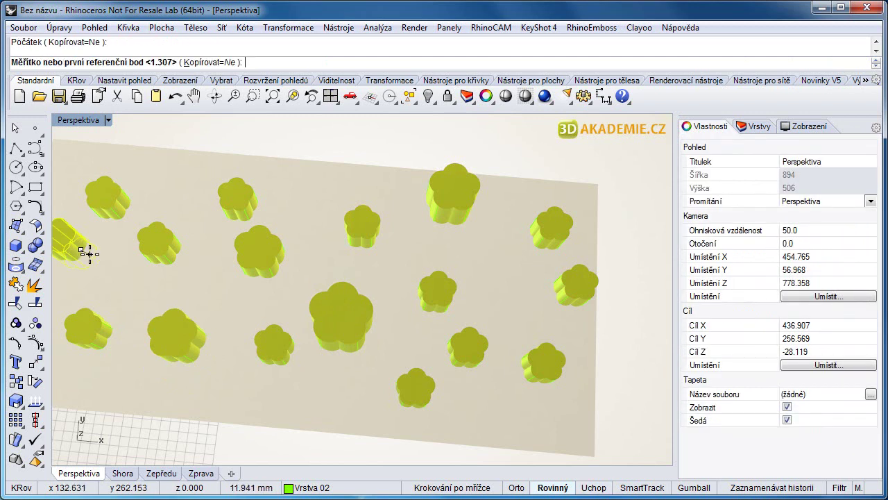
pyautogui.click(89, 254)
pyautogui.click(97, 258)
pyautogui.click(485, 355)
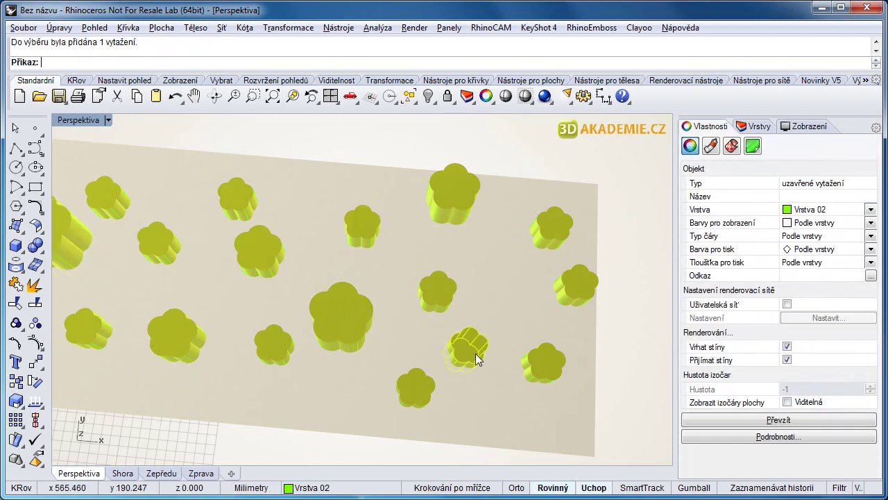
pyautogui.press('Return')
pyautogui.click(462, 351)
pyautogui.click(466, 353)
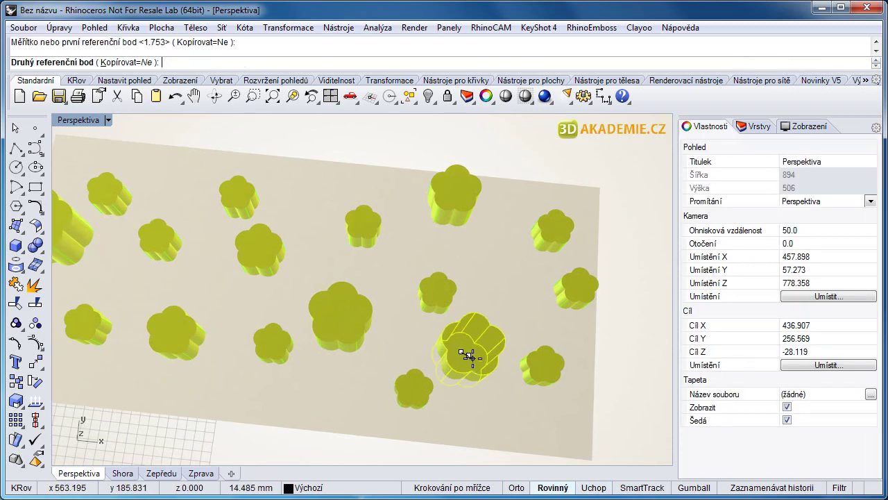
pyautogui.click(472, 354)
# - Scale up the flower at the middle of the sheet's far short edge until it overhangs that edge
pyautogui.click(564, 293)
pyautogui.press('Return')
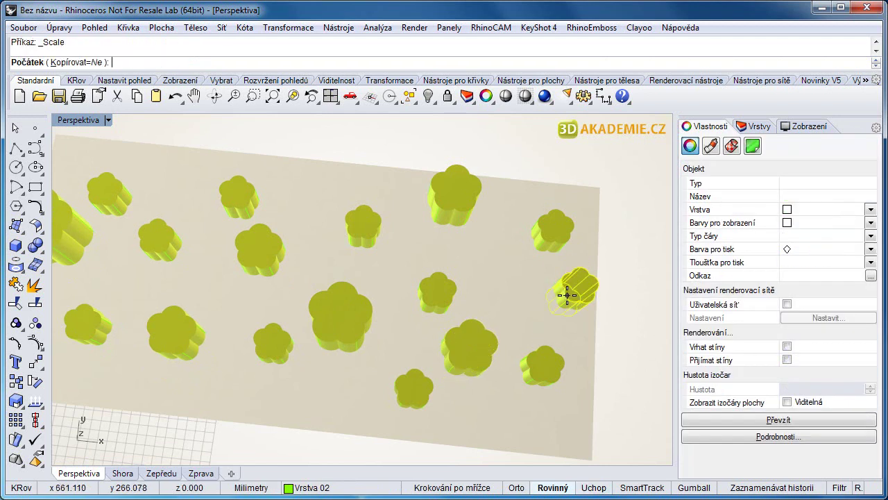
pyautogui.click(565, 294)
pyautogui.click(569, 298)
pyautogui.click(573, 308)
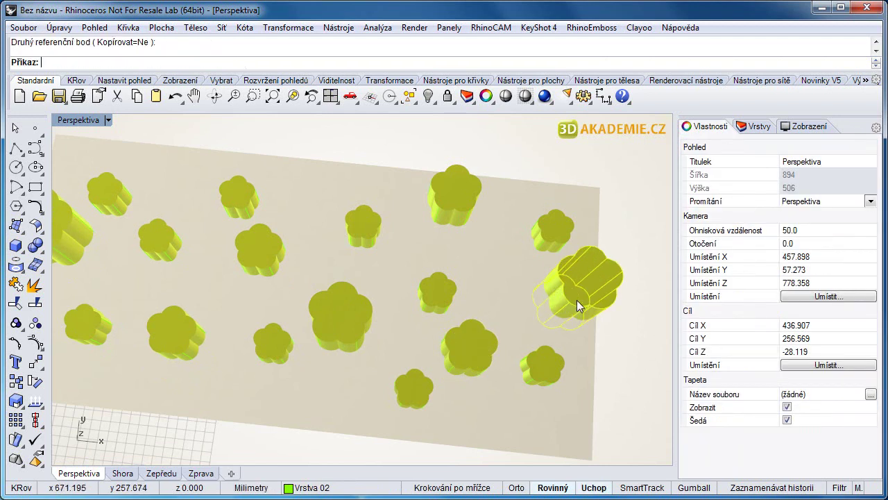
# - Rotate the large flower that overhangs the sheet's far short edge about a point inside it
pyautogui.click(35, 381)
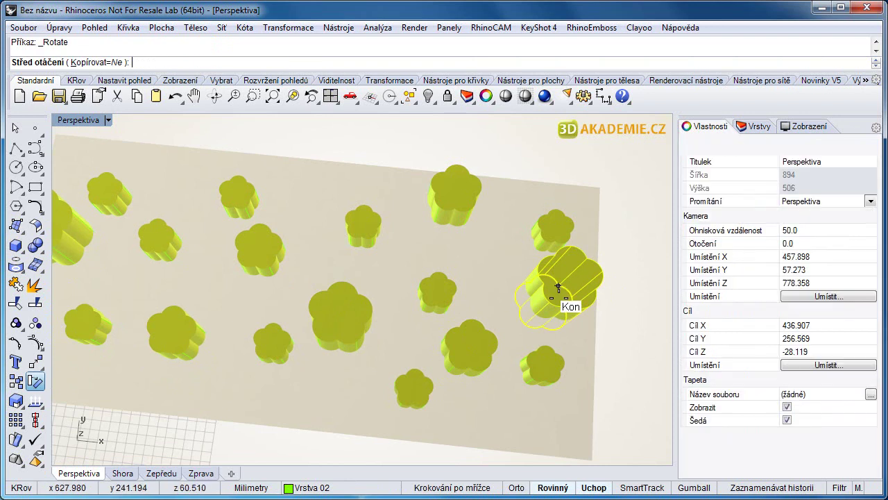
pyautogui.click(549, 303)
pyautogui.click(552, 317)
pyautogui.click(540, 321)
# - Rotate the large flower near the middle of the sheet
pyautogui.click(358, 323)
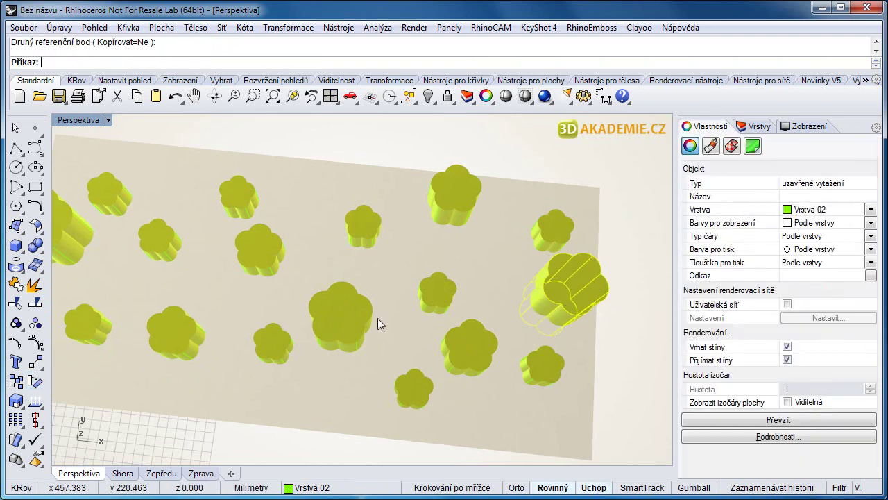
pyautogui.rightClick(359, 325)
pyautogui.click(345, 324)
pyautogui.click(339, 358)
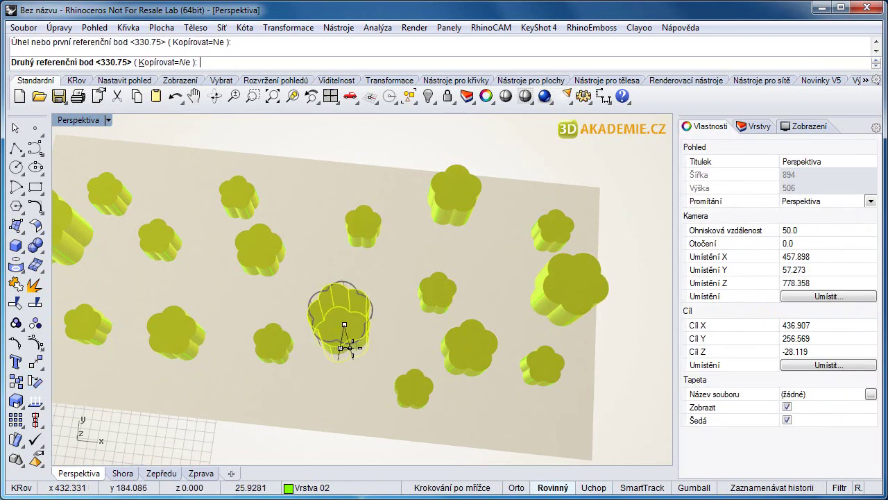
pyautogui.click(351, 347)
# - Rotate the small flower in the upper half of the barrel-side part about a point at its edge
pyautogui.click(173, 254)
pyautogui.rightClick(166, 252)
pyautogui.click(157, 265)
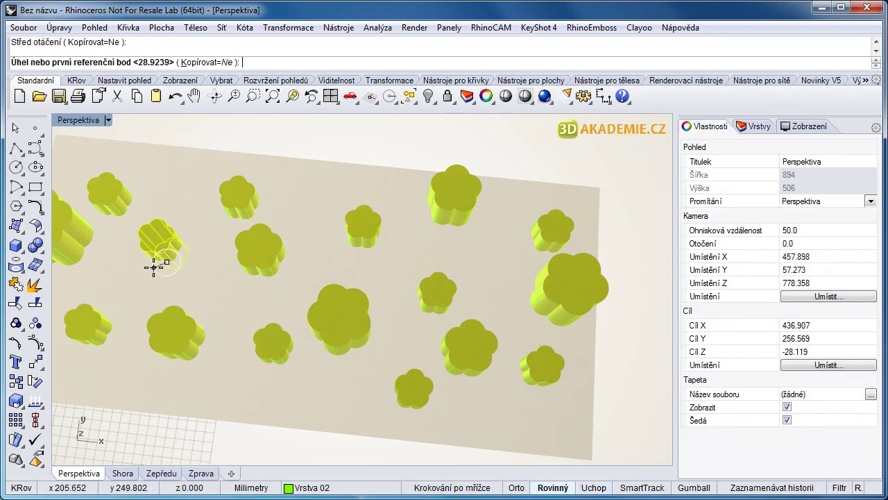
pyautogui.click(159, 265)
pyautogui.click(168, 280)
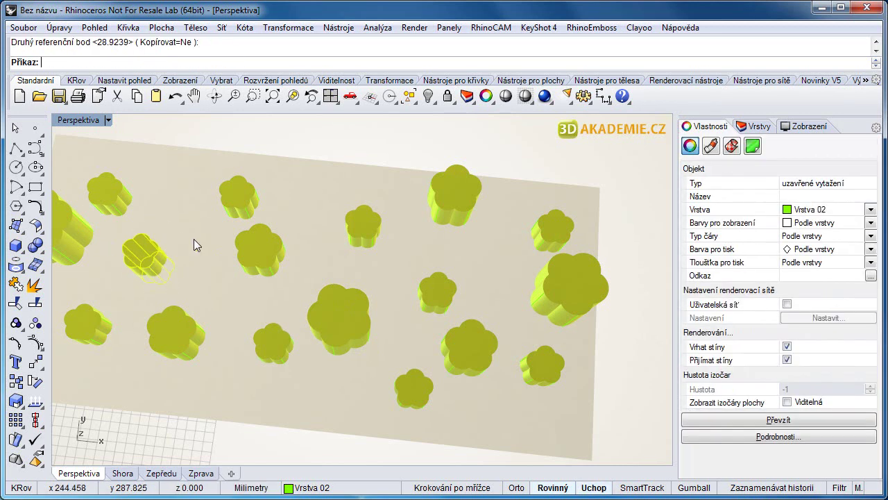
# - Rotate the large flower at the sheet's short edge nearest the barrel so it sits over the sheet
pyautogui.scroll(-4, 358, 261)
pyautogui.keyDown('shift'); pyautogui.moveTo(319, 263); pyautogui.dragTo(436, 264, button='right'); pyautogui.keyUp('shift')
pyautogui.scroll(6, 287, 251)
pyautogui.click(276, 250)
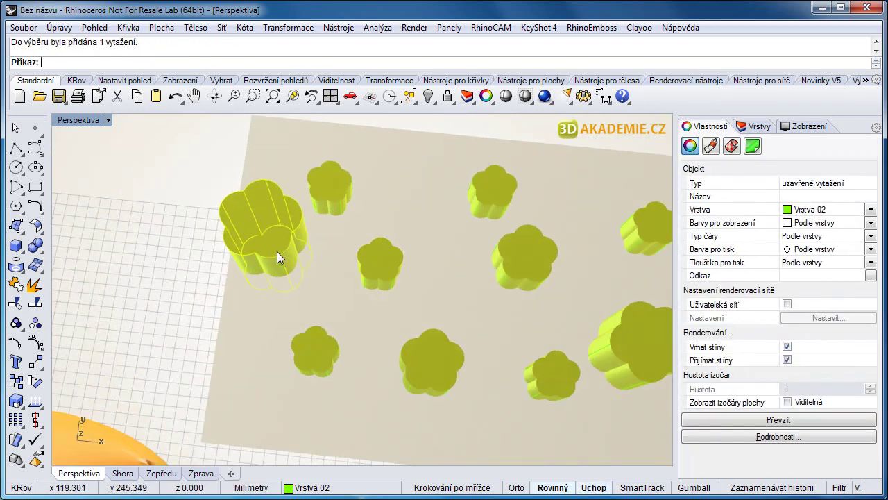
pyautogui.rightClick(277, 251)
pyautogui.click(274, 246)
pyautogui.click(260, 284)
pyautogui.click(269, 281)
pyautogui.click(266, 264)
# - Move the flower below that large one closer to the sheet's lower corner beside the barrel, and rotate it
pyautogui.moveTo(302, 347); pyautogui.dragTo(280, 384)
pyautogui.rightClick(279, 383)
pyautogui.click(281, 388)
pyautogui.click(286, 408)
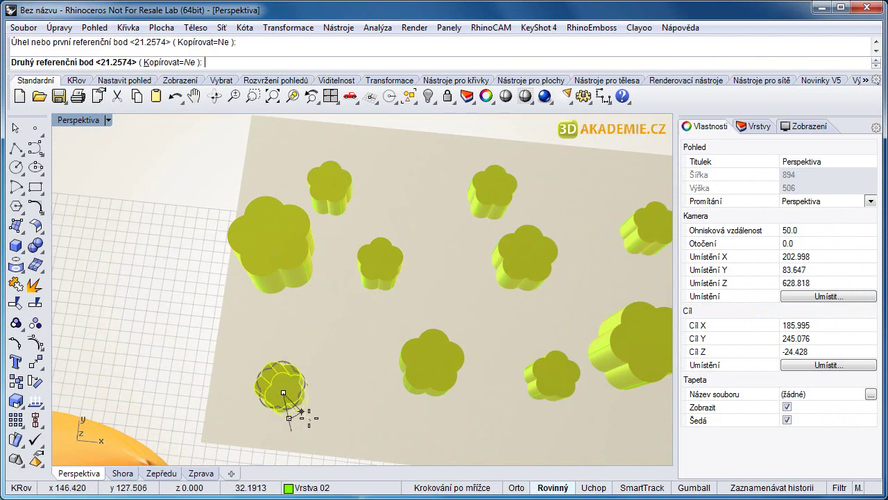
# - Scale up the flower near the sheet's lower corner beside the barrel
pyautogui.click(15, 403)
pyautogui.keyDown('alt'); pyautogui.click(291, 396); pyautogui.keyUp('alt')
pyautogui.keyDown('alt'); pyautogui.click(328, 406); pyautogui.keyUp('alt')
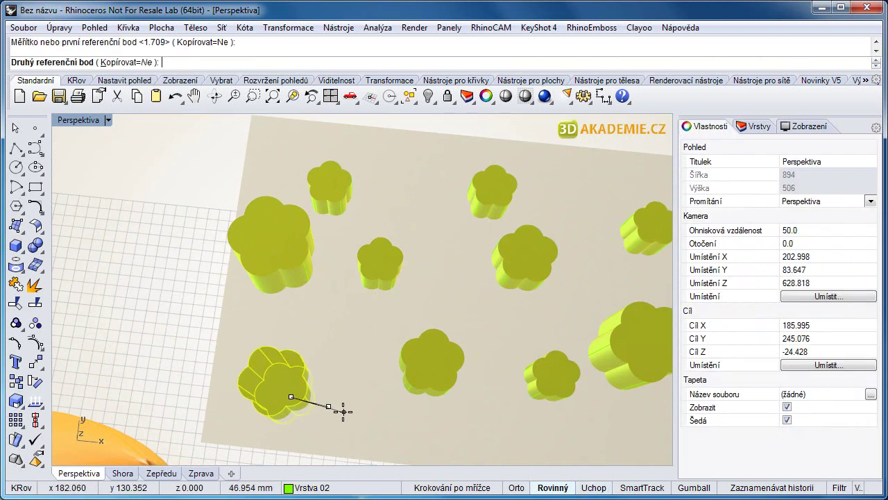
pyautogui.click(343, 412)
# - Move the small flower left of the large central one closer to the sheet's lower long edge
pyautogui.scroll(-4, 436, 372)
pyautogui.keyDown('shift'); pyautogui.moveTo(448, 384); pyautogui.dragTo(352, 318, button='right'); pyautogui.keyUp('shift')
pyautogui.moveTo(386, 303); pyautogui.dragTo(376, 325)
pyautogui.click(305, 392)
# - Set history recording to always record
pyautogui.moveTo(306, 313); pyautogui.dragTo(327, 202, button='right')
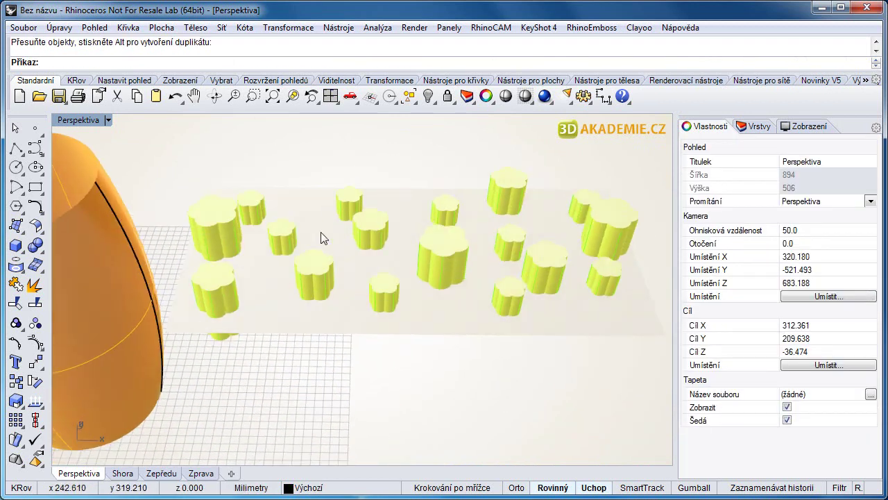
pyautogui.keyDown('shift'); pyautogui.moveTo(248, 286); pyautogui.dragTo(342, 270, button='right'); pyautogui.keyUp('shift')
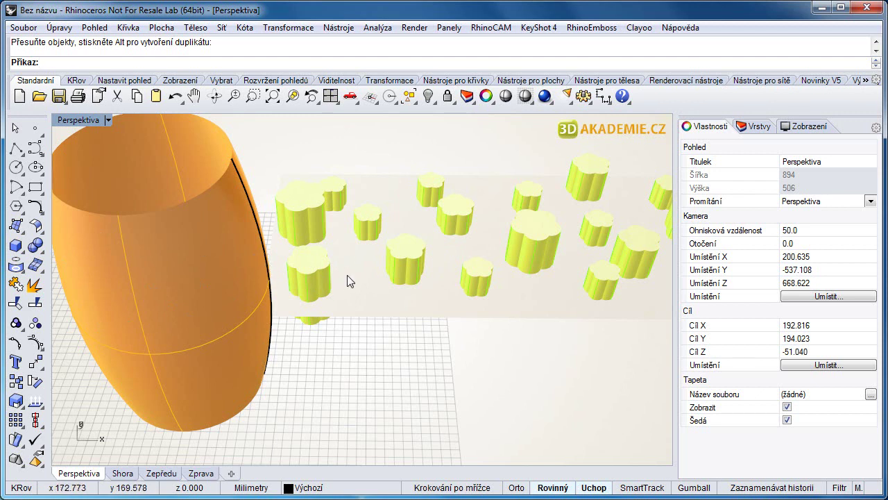
pyautogui.scroll(-3, 347, 275)
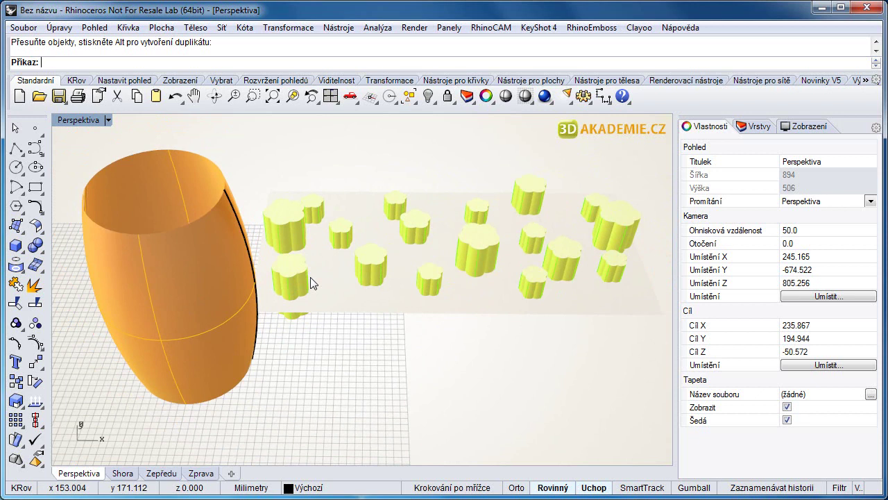
pyautogui.moveTo(403, 271); pyautogui.dragTo(174, 273, button='right')
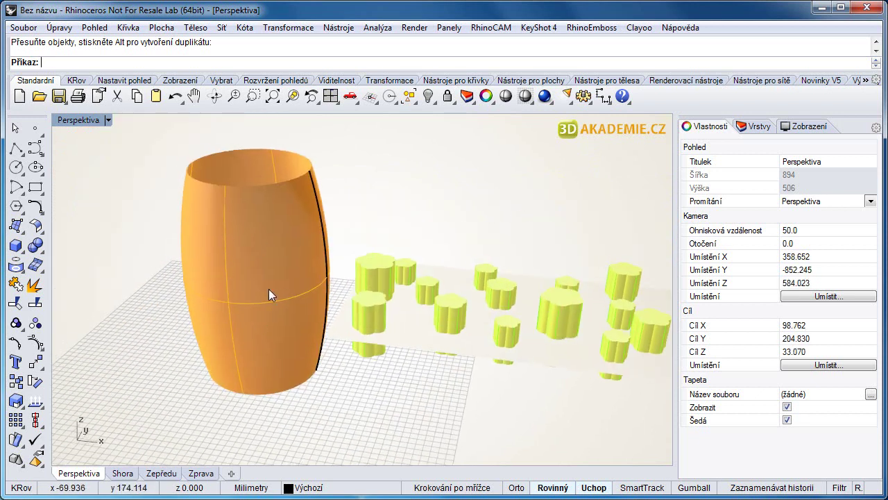
pyautogui.keyDown('shift'); pyautogui.moveTo(483, 319); pyautogui.dragTo(267, 296, button='right'); pyautogui.keyUp('shift')
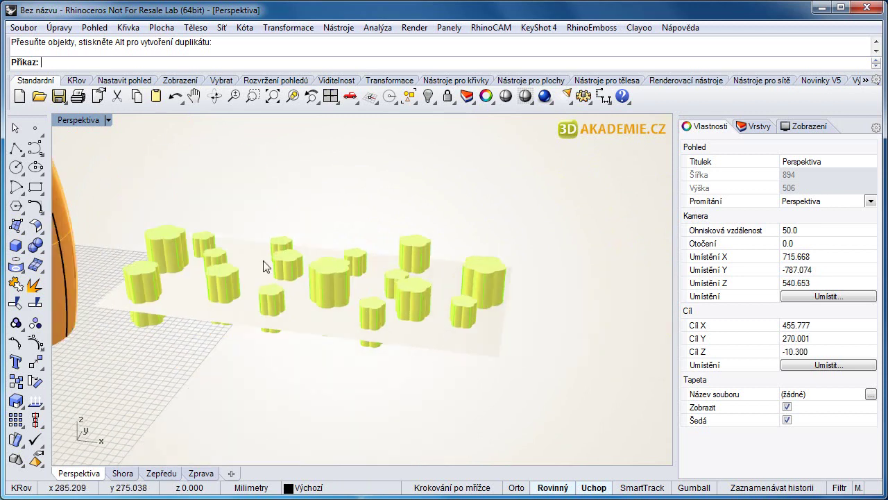
pyautogui.scroll(-3, 368, 302)
pyautogui.rightClick(734, 491)
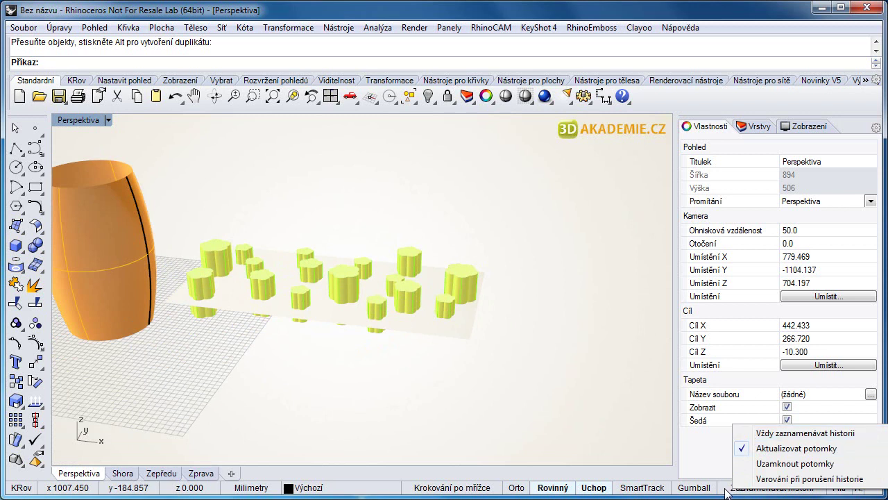
pyautogui.click(749, 433)
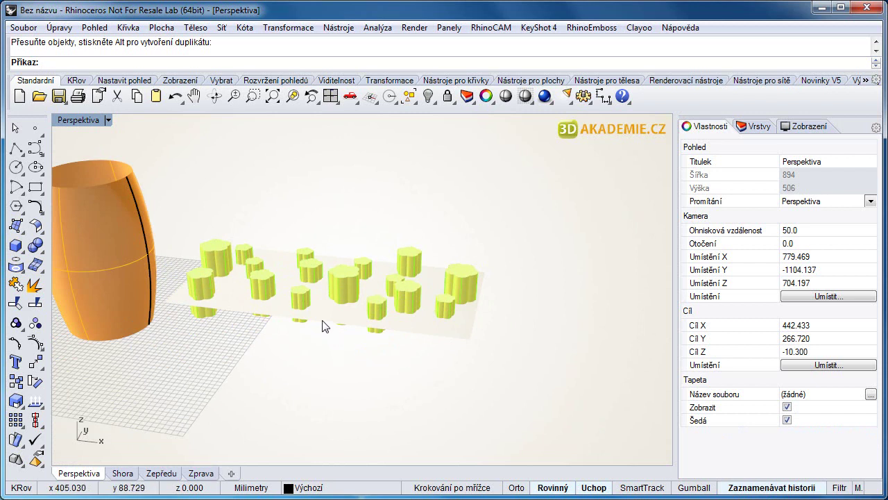
# - Select all 17 flower solids on the flat sheet
pyautogui.moveTo(159, 179); pyautogui.dragTo(339, 327)
pyautogui.keyDown('shift'); pyautogui.moveTo(294, 187); pyautogui.dragTo(499, 355); pyautogui.keyUp('shift')
pyautogui.keyDown('shift'); pyautogui.moveTo(364, 273); pyautogui.dragTo(413, 297, button='right'); pyautogui.keyUp('shift')
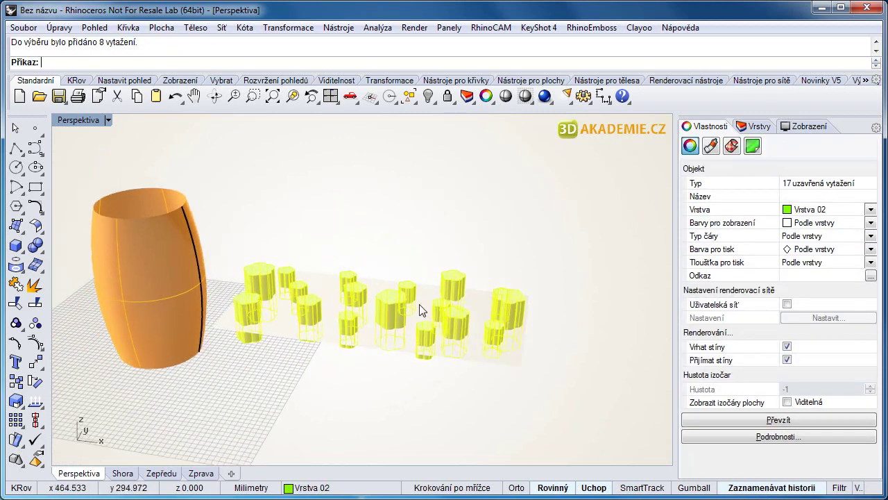
pyautogui.scroll(8, 334, 304)
pyautogui.scroll(2, 334, 308)
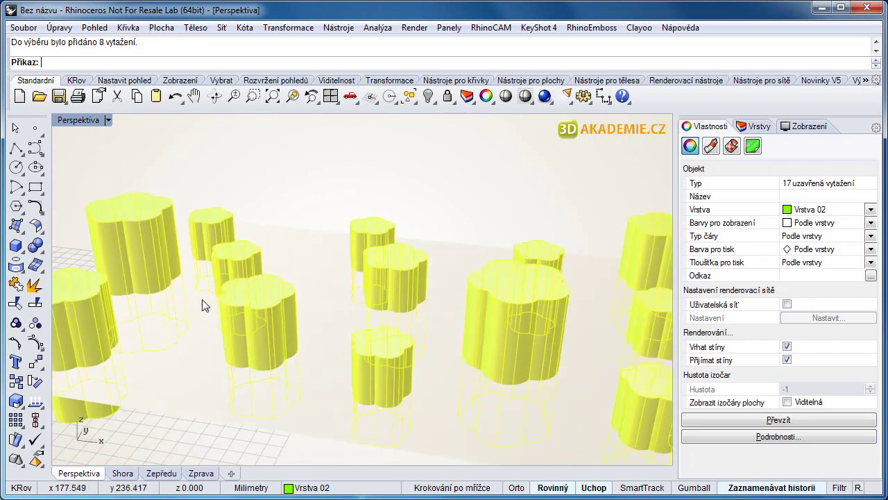
pyautogui.scroll(-5, 229, 299)
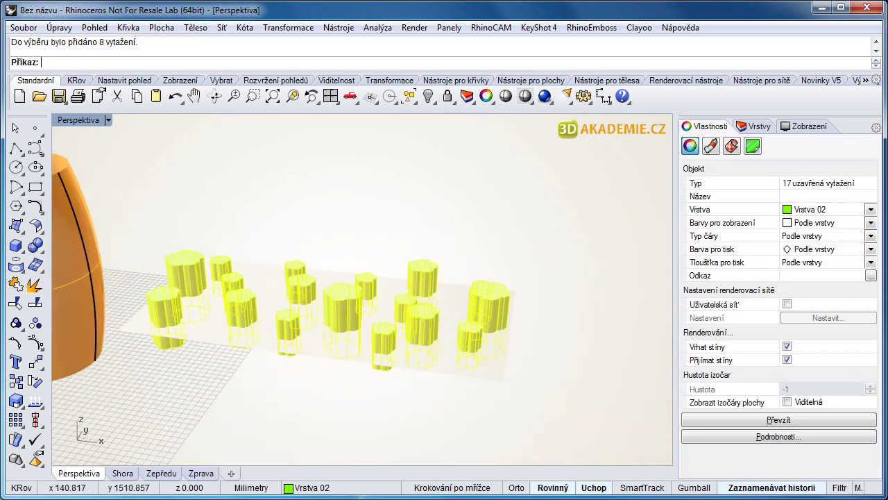
# - Flow rigid copies of the flowers from the sheet, picked near its upper barrel-side corner, onto the barrel, picked near its seam's upper end
pyautogui.click(288, 27)
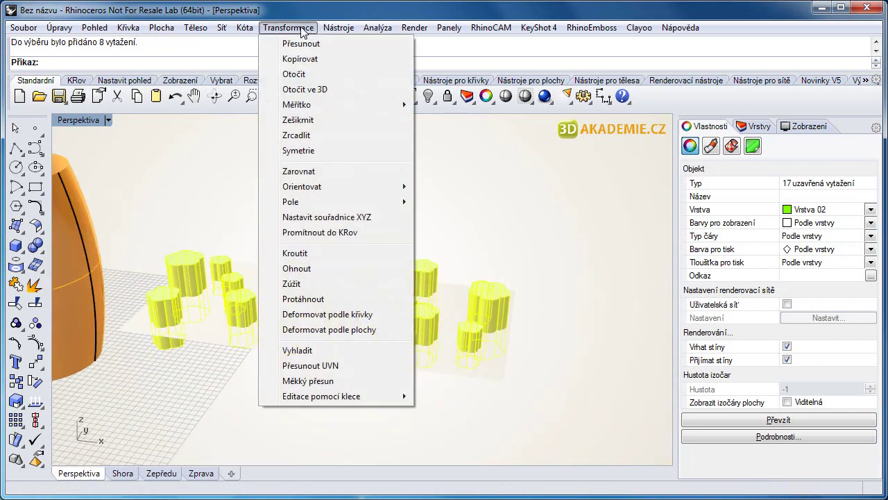
pyautogui.click(333, 327)
pyautogui.keyDown('shift'); pyautogui.moveTo(253, 265); pyautogui.dragTo(311, 297, button='right'); pyautogui.keyUp('shift')
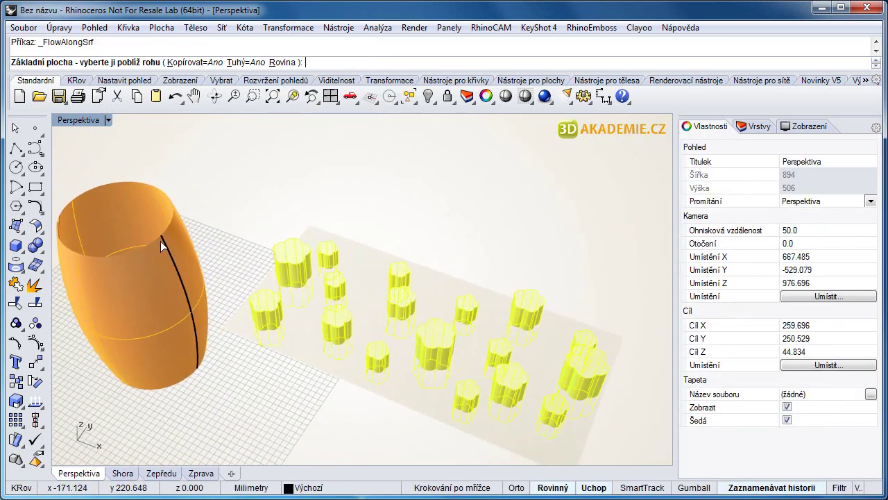
pyautogui.click(316, 233)
pyautogui.moveTo(297, 235); pyautogui.dragTo(201, 311, button='right')
pyautogui.scroll(6, 254, 221)
pyautogui.moveTo(253, 221); pyautogui.dragTo(276, 243, button='right')
pyautogui.scroll(-2, 345, 278)
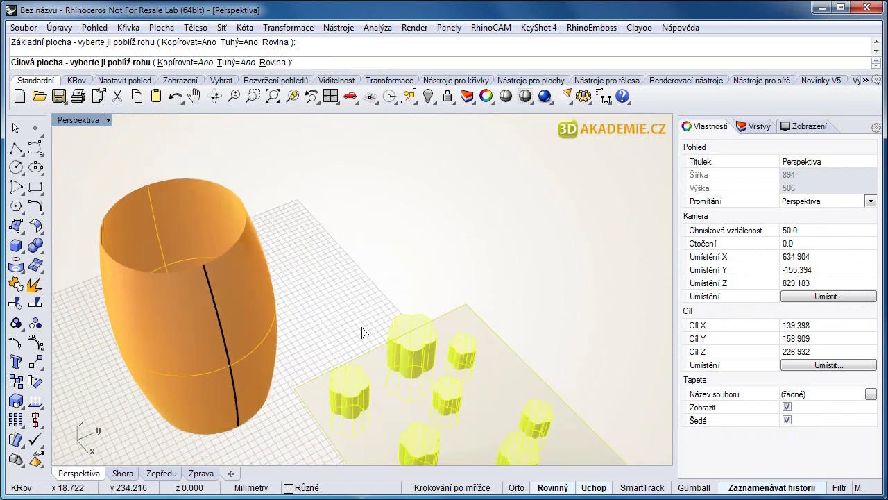
pyautogui.moveTo(469, 318); pyautogui.dragTo(363, 305, button='right')
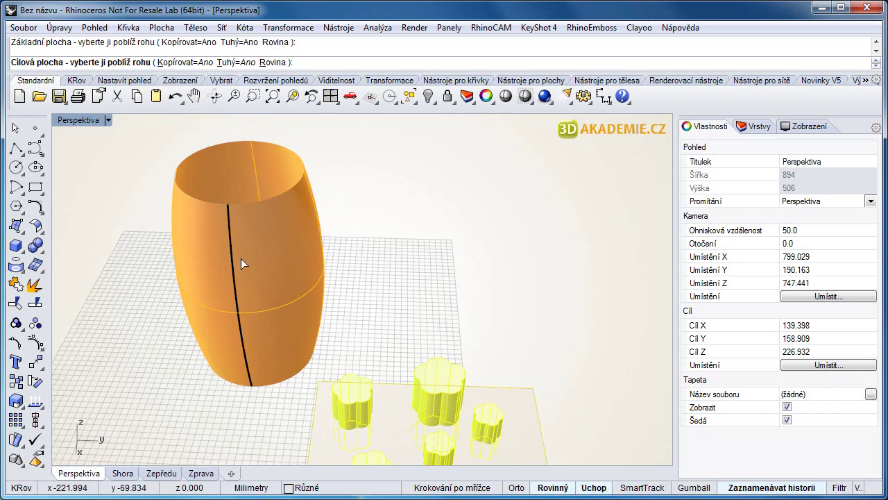
pyautogui.click(247, 215)
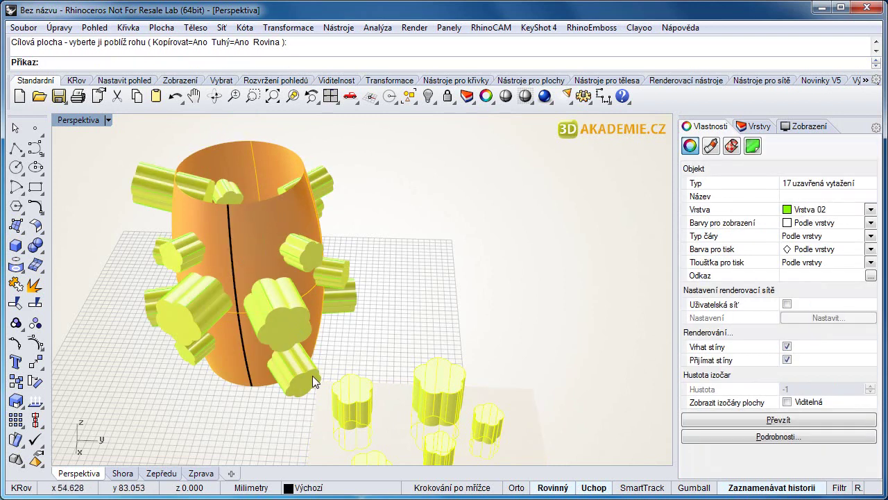
# - Show the control points of the barrel's profile curve and select the middle one
pyautogui.moveTo(225, 340); pyautogui.dragTo(301, 301, button='right')
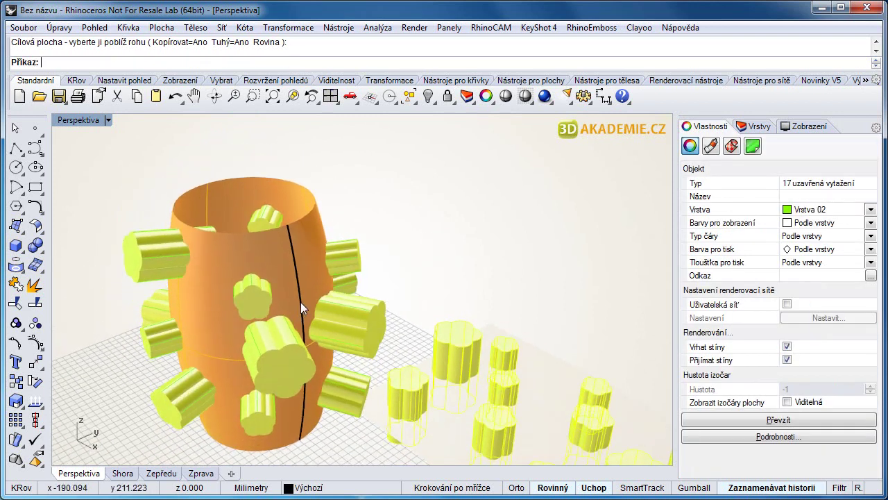
pyautogui.click(299, 300)
pyautogui.click(340, 334)
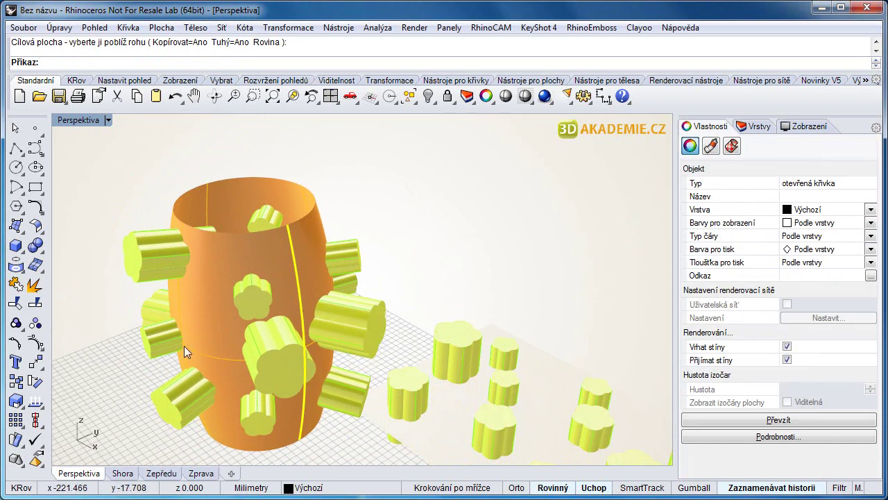
pyautogui.click(35, 344)
pyautogui.click(316, 353)
pyautogui.moveTo(401, 206); pyautogui.dragTo(426, 221, button='right')
pyautogui.keyDown('shift'); pyautogui.moveTo(406, 258); pyautogui.dragTo(393, 218, button='right'); pyautogui.keyUp('shift')
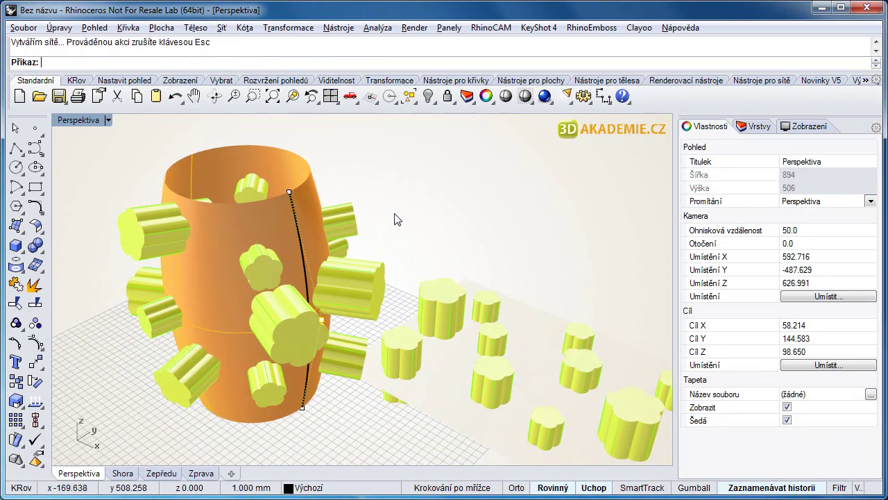
# - Nudge the profile curve's middle control point outward and inward to vary the barrel's bulge with the attached flowers
pyautogui.hotkey('alt', 'shift', 'Right')
pyautogui.hotkey('alt', 'shift', 'Right')
pyautogui.hotkey('alt', 'shift', 'Right')
pyautogui.hotkey('alt', 'shift', 'Right')
pyautogui.hotkey('alt', 'shift', 'Right')
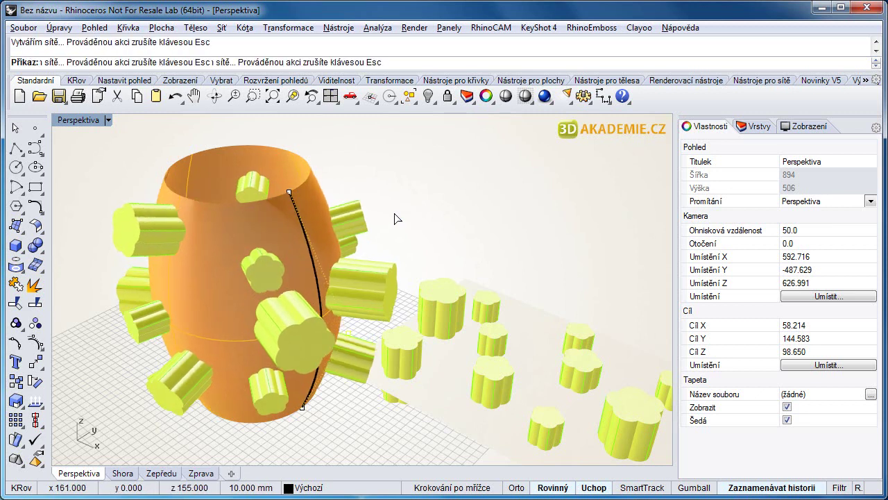
pyautogui.hotkey('alt', 'shift', 'Left')
pyautogui.hotkey('alt', 'shift', 'Left')
pyautogui.hotkey('alt', 'shift', 'Left')
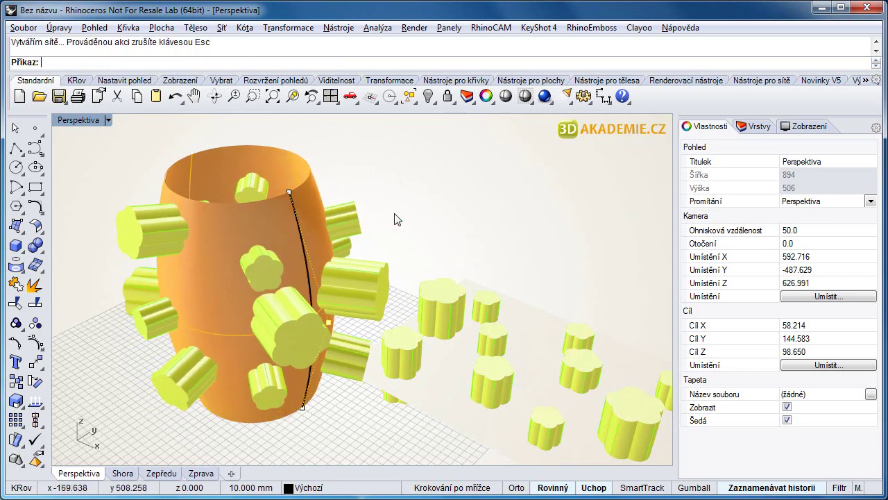
pyautogui.hotkey('alt', 'Left')
pyautogui.hotkey('alt', 'Left')
pyautogui.hotkey('alt', 'Left')
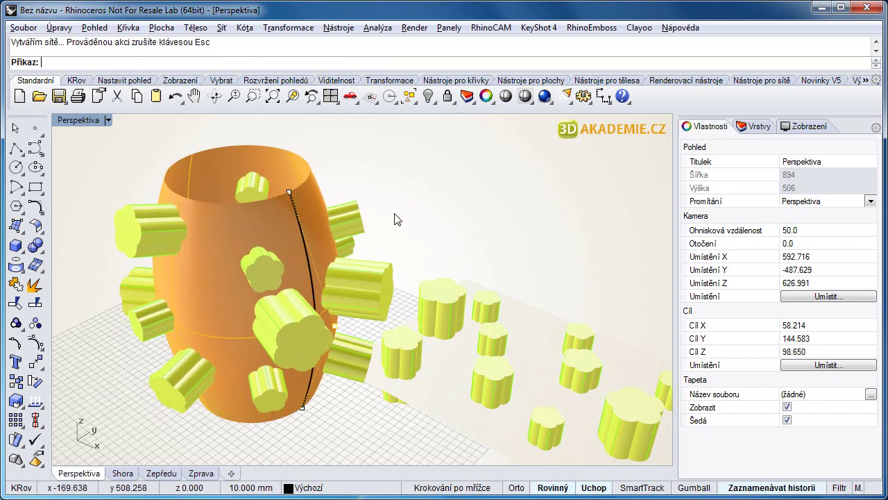
pyautogui.hotkey('alt', 'Right')
pyautogui.hotkey('alt', 'Right')
pyautogui.hotkey('alt', 'Right')
pyautogui.hotkey('alt', 'Right')
# - Fine-tune the middle control point's horizontal position in the front view, leaving the barrel slightly slimmer
pyautogui.doubleClick(86, 120)
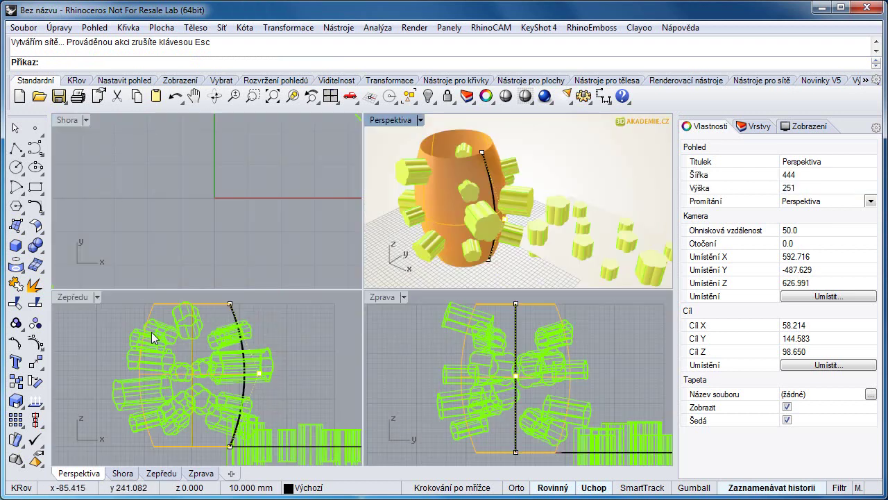
pyautogui.scroll(2, 205, 362)
pyautogui.scroll(-2, 233, 362)
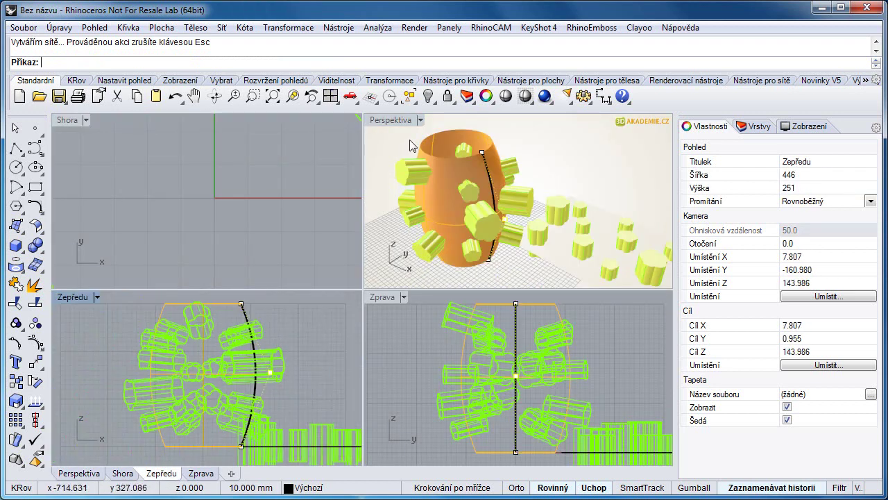
pyautogui.scroll(3, 308, 347)
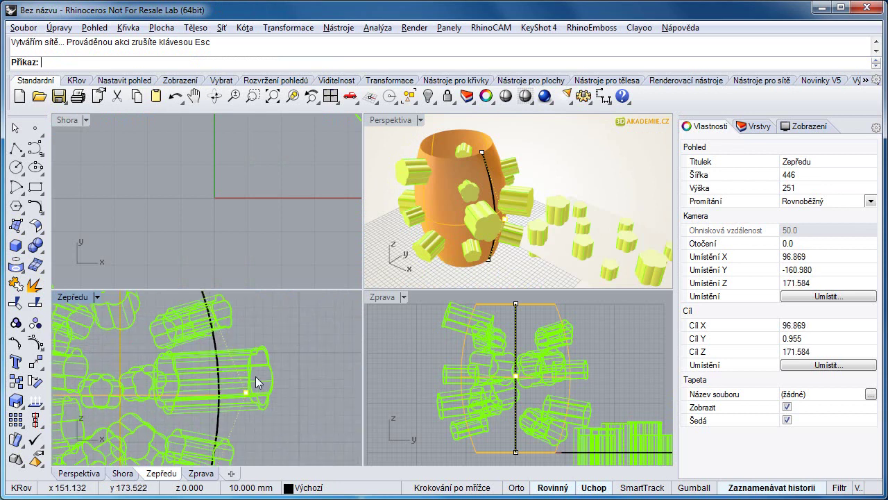
pyautogui.hotkey('alt', 'Right')
pyautogui.hotkey('alt', 'Right')
pyautogui.hotkey('alt', 'Right')
pyautogui.hotkey('alt', 'shift', 'Right')
pyautogui.hotkey('alt', 'shift', 'Right')
pyautogui.hotkey('alt', 'shift', 'Left')
pyautogui.hotkey('alt', 'shift', 'Left')
pyautogui.hotkey('alt', 'shift', 'Left')
pyautogui.hotkey('alt', 'shift', 'Left')
pyautogui.hotkey('alt', 'shift', 'Left')
pyautogui.hotkey('alt', 'shift', 'Left')
pyautogui.hotkey('alt', 'shift', 'Left')
pyautogui.hotkey('alt', 'shift', 'Right')
pyautogui.hotkey('alt', 'shift', 'Right')
pyautogui.hotkey('alt', 'shift', 'Right')
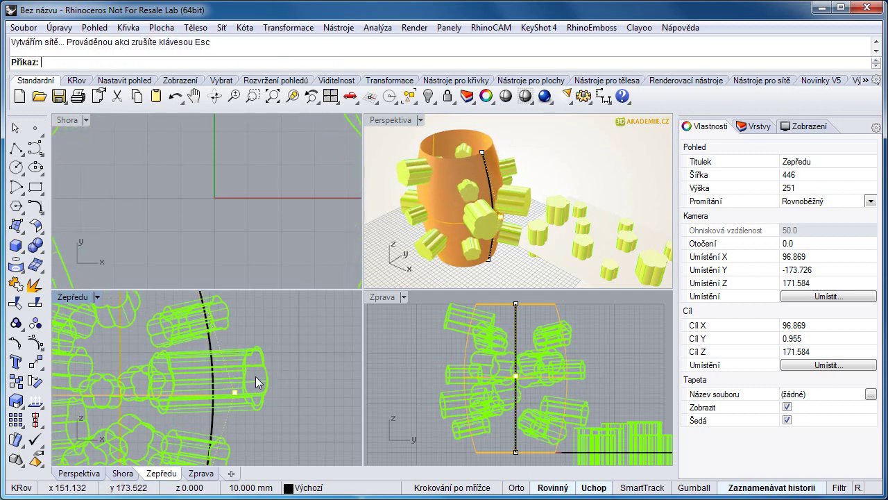
# - Rebuild the barrel's profile curve with four control points and degree 3, deleting the input curve
pyautogui.doubleClick(395, 124)
pyautogui.moveTo(257, 240); pyautogui.dragTo(243, 254, button='right')
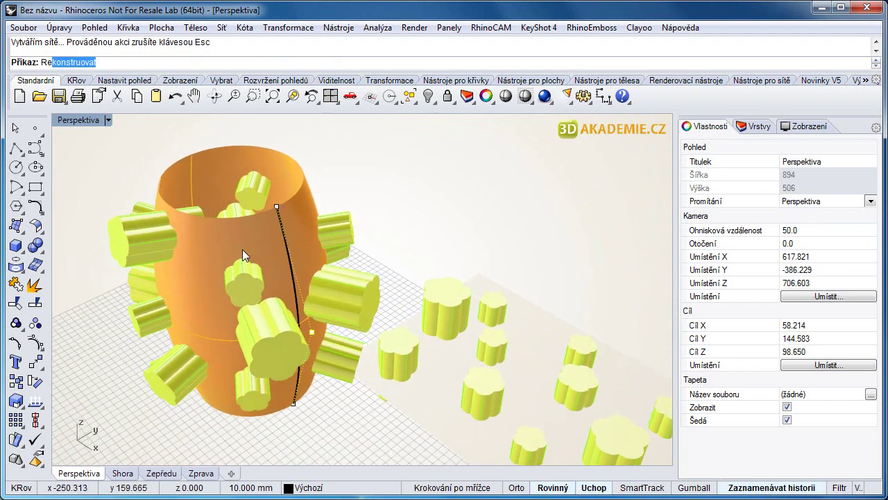
pyautogui.write('Reko')
pyautogui.press('Return')
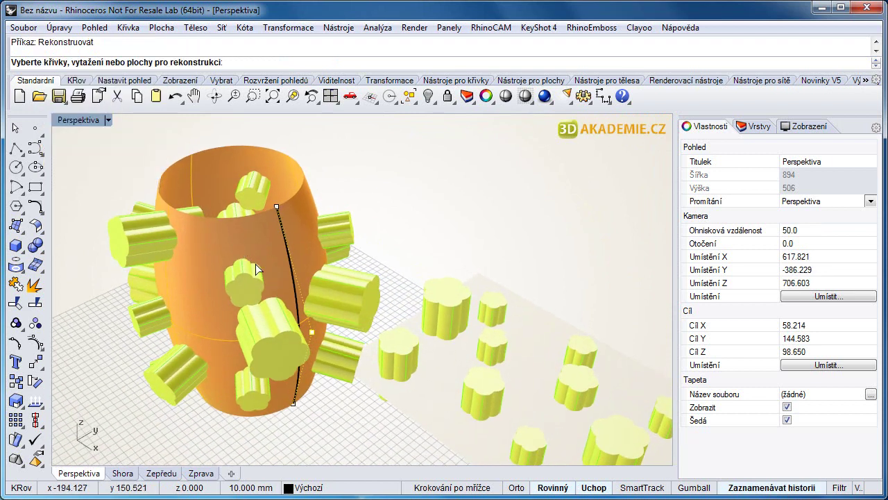
pyautogui.click(292, 276)
pyautogui.press('Return')
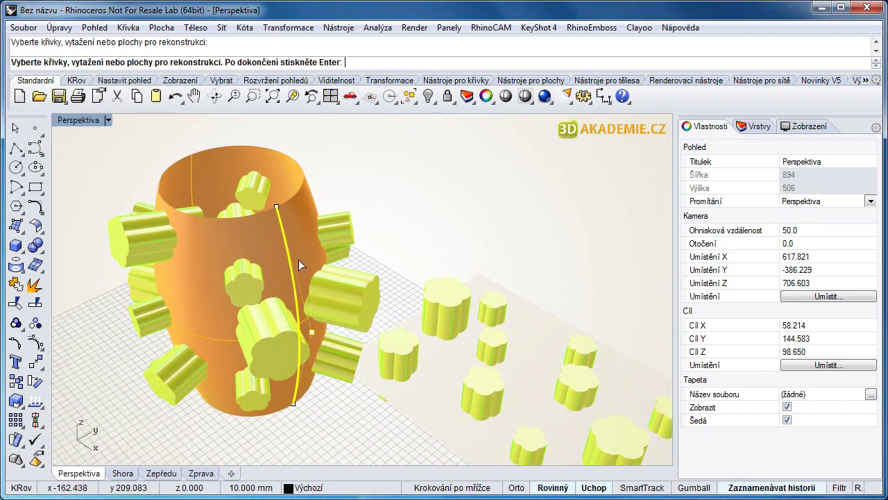
pyautogui.press('Return')
pyautogui.moveTo(229, 197); pyautogui.dragTo(182, 156)
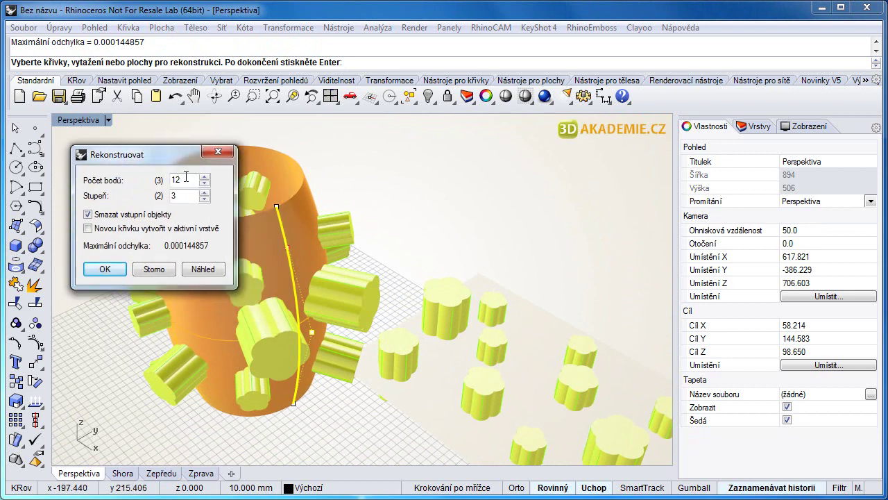
pyautogui.click(105, 269)
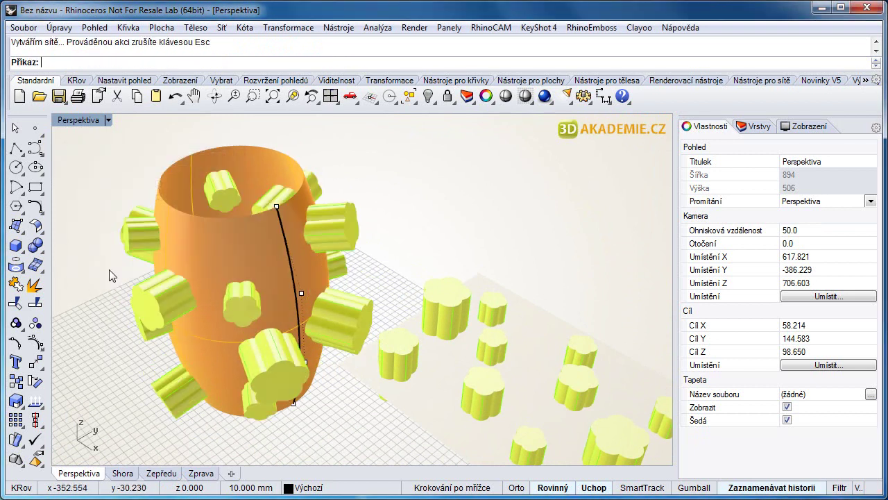
# - Nudge the rebuilt profile curve's upper inner control point downward and outward in the front view
pyautogui.doubleClick(79, 121)
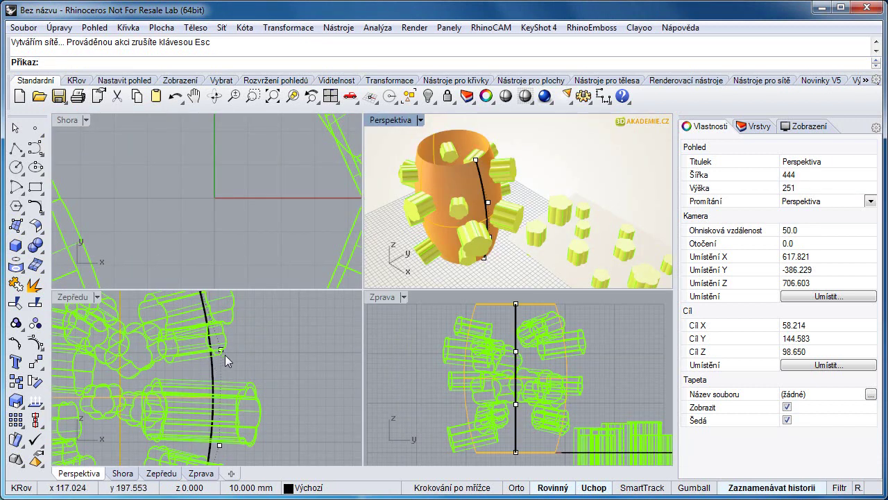
pyautogui.scroll(5, 225, 355)
pyautogui.click(211, 388)
pyautogui.scroll(-5, 240, 381)
pyautogui.hotkey('alt', 'Up')
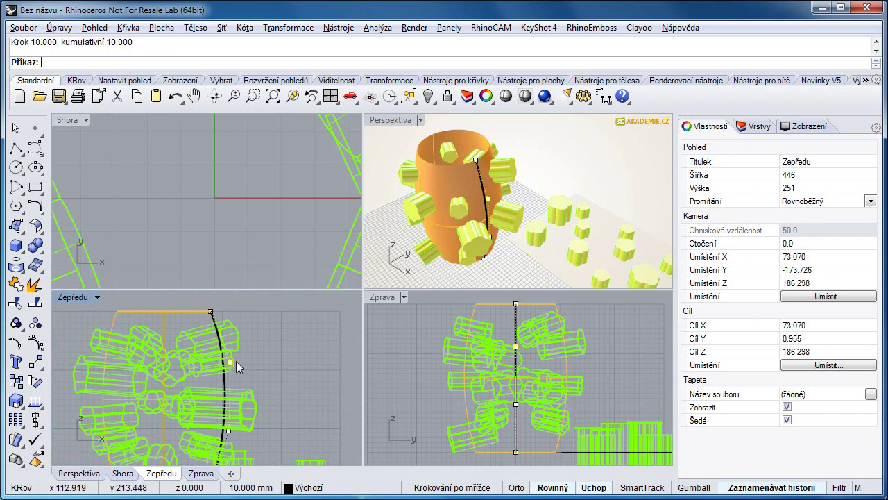
pyautogui.hotkey('alt', 'Left')
pyautogui.hotkey('alt', 'Down')
pyautogui.hotkey('alt', 'Down')
pyautogui.hotkey('alt', 'Down')
pyautogui.hotkey('alt', 'Down')
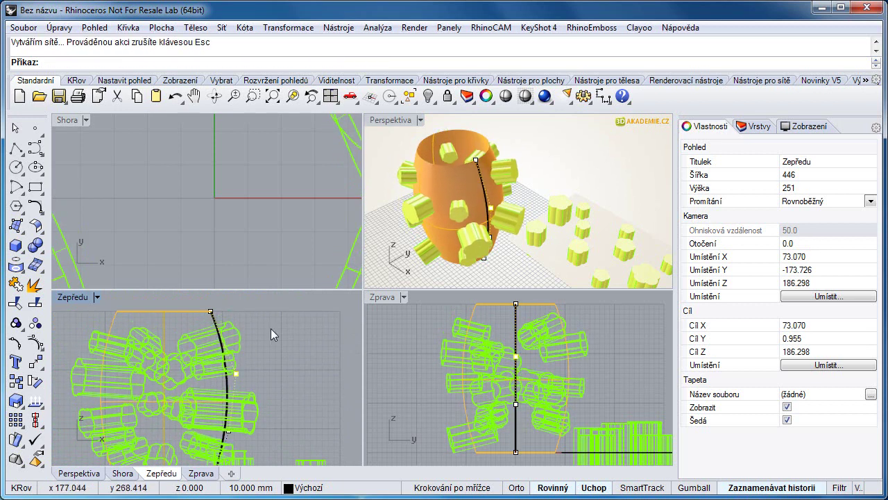
# - In the enlarged perspective view, nudge the medium flower near the front edge of the sheet's barrel-side half back and forth
pyautogui.doubleClick(399, 119)
pyautogui.moveTo(325, 186); pyautogui.dragTo(297, 279, button='right')
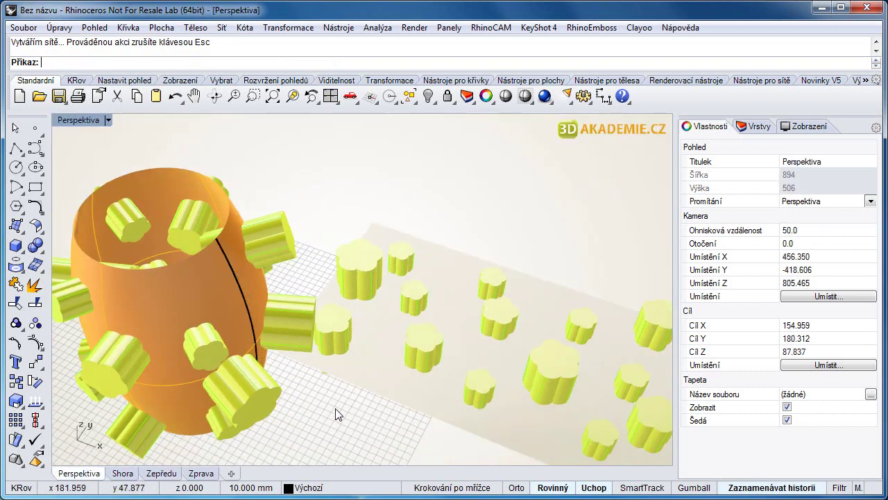
pyautogui.click(426, 365)
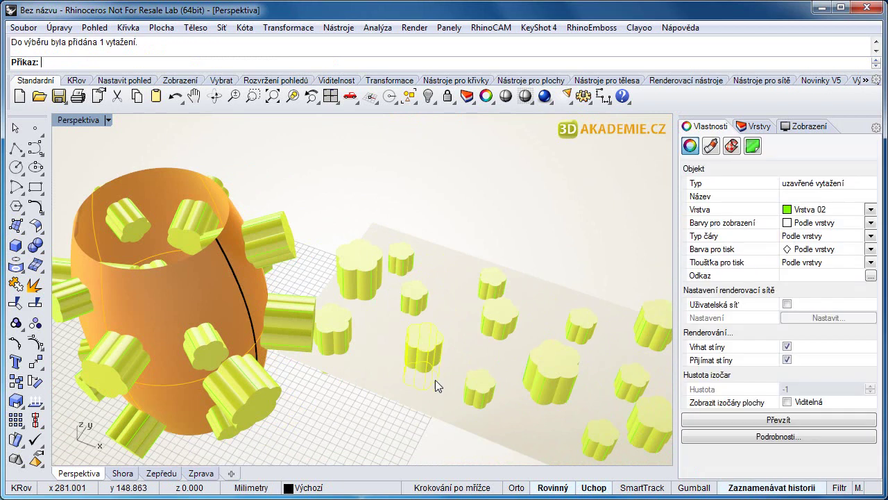
pyautogui.hotkey('alt', 'Down')
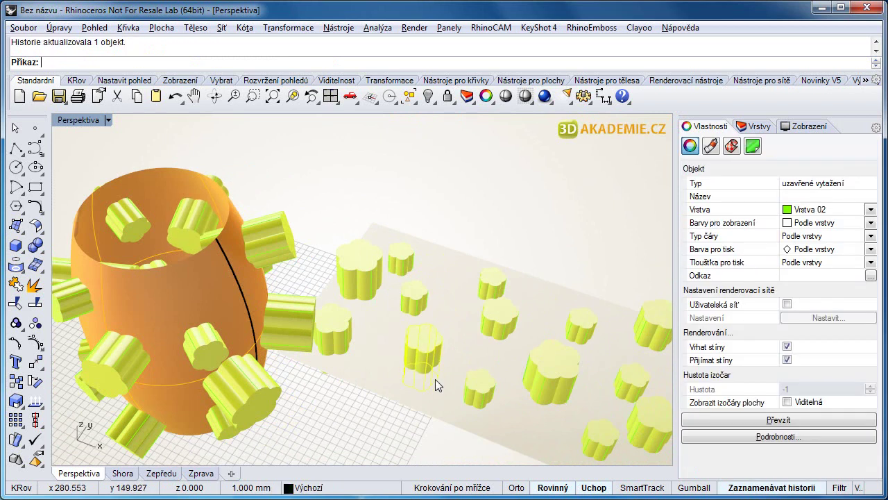
pyautogui.hotkey('shift', 'alt', 'Up')
pyautogui.hotkey('shift', 'alt', 'Down')
pyautogui.scroll(-2, 369, 332)
# - Nudge the large flower in the middle of the sheet sideways in small and large steps
pyautogui.click(501, 364)
pyautogui.hotkey('alt', 'Right')
pyautogui.hotkey('alt', 'Right')
pyautogui.hotkey('shift', 'alt', 'Right')
pyautogui.hotkey('shift', 'alt', 'Left')
pyautogui.hotkey('shift', 'alt', 'Left')
# - Nudge the large flower at the sheet's far end sideways in both directions, leaving it slightly closer to the barrel
pyautogui.keyDown('shift'); pyautogui.moveTo(539, 361); pyautogui.dragTo(498, 343, button='right'); pyautogui.keyUp('shift')
pyautogui.click(617, 378)
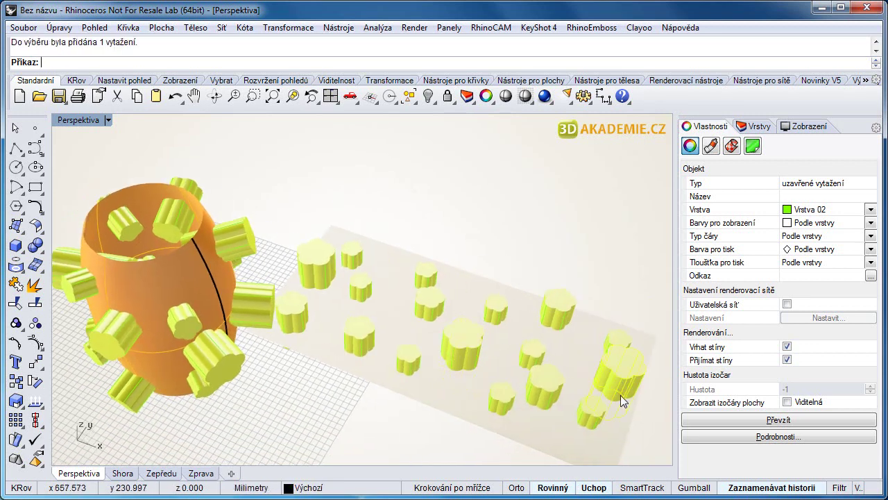
pyautogui.hotkey('alt', 'Right')
pyautogui.hotkey('alt', 'Left')
pyautogui.hotkey('alt', 'shift', 'Left')
pyautogui.hotkey('alt', 'shift', 'Left')
pyautogui.hotkey('alt', 'shift', 'Left')
pyautogui.hotkey('alt', 'shift', 'Left')
pyautogui.hotkey('alt', 'shift', 'Right')
pyautogui.hotkey('alt', 'shift', 'Right')
pyautogui.hotkey('alt', 'shift', 'Right')
# - Nudge the small flower at the sheet's front far corner toward the front edge in large steps
pyautogui.moveTo(213, 328); pyautogui.dragTo(182, 293, button='right')
pyautogui.click(602, 412)
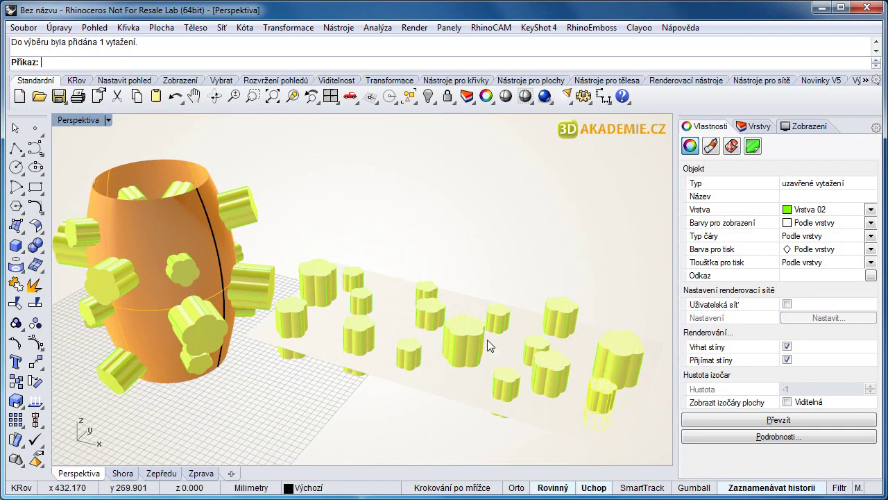
pyautogui.moveTo(533, 374); pyautogui.dragTo(499, 386, button='right')
pyautogui.hotkey('shift', 'alt', 'Down')
pyautogui.hotkey('shift', 'alt', 'Down')
pyautogui.hotkey('shift', 'alt', 'Down')
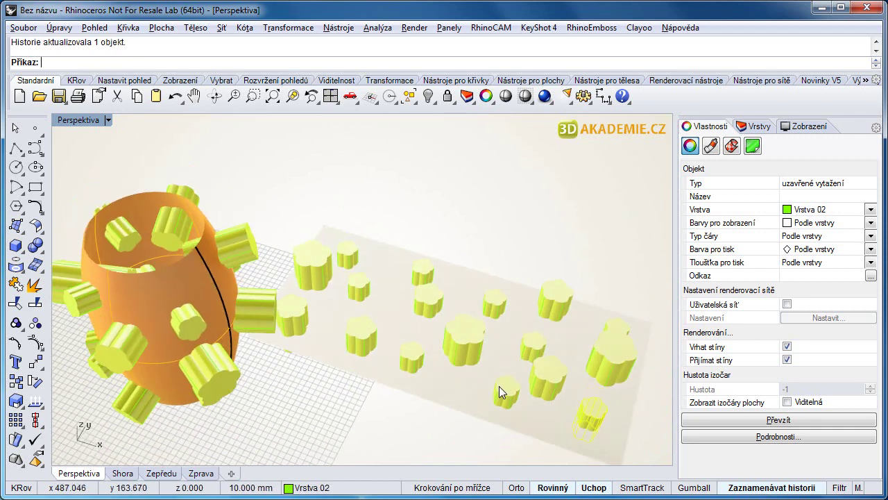
# - Nudge the small flower at the sheet's rear barrel-side corner toward the rear edge, then slightly back
pyautogui.moveTo(368, 263); pyautogui.dragTo(258, 291, button='right')
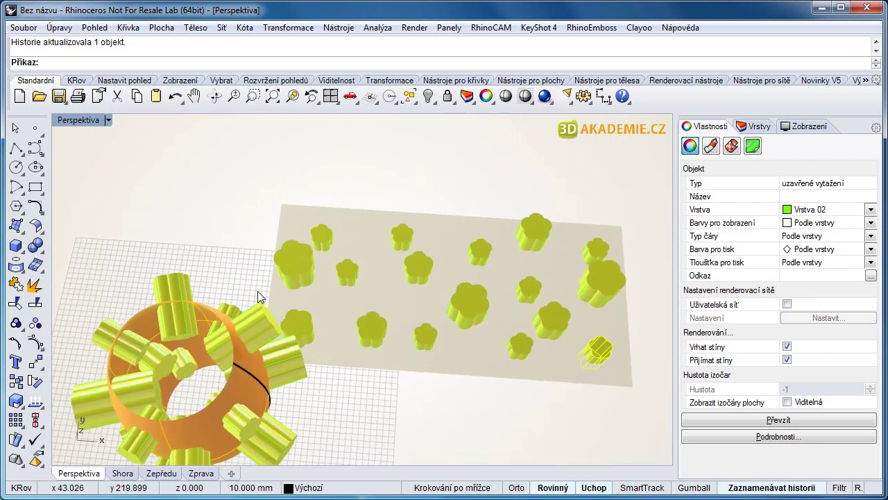
pyautogui.click(327, 248)
pyautogui.moveTo(287, 317); pyautogui.dragTo(471, 197, button='right')
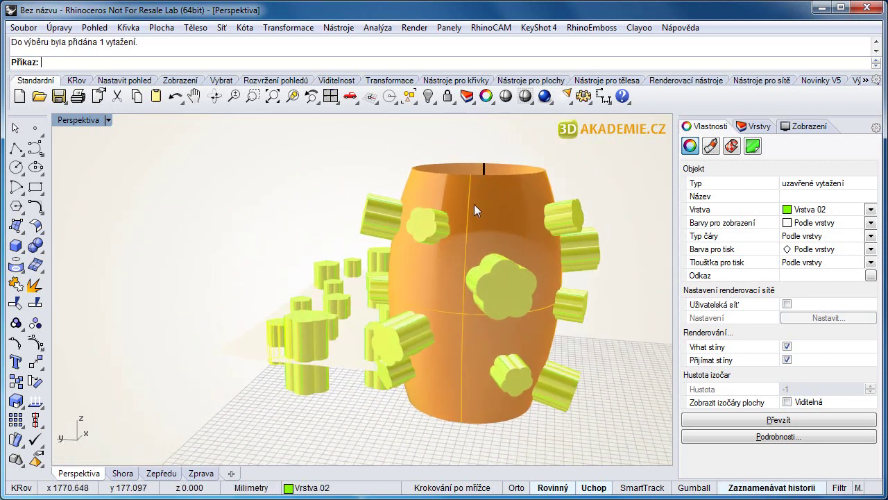
pyautogui.hotkey('alt', 'Up')
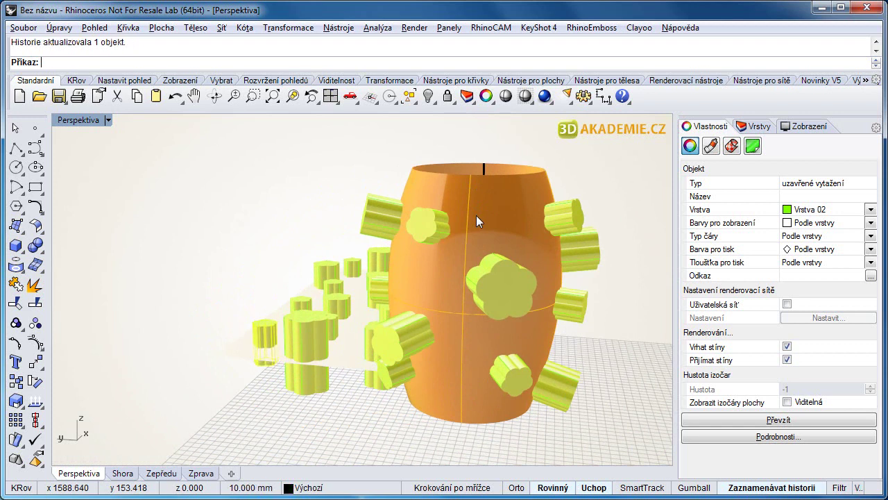
pyautogui.moveTo(542, 246); pyautogui.dragTo(131, 315, button='right')
pyautogui.hotkey('alt', 'Up')
pyautogui.hotkey('alt', 'Up')
pyautogui.hotkey('alt', 'Up')
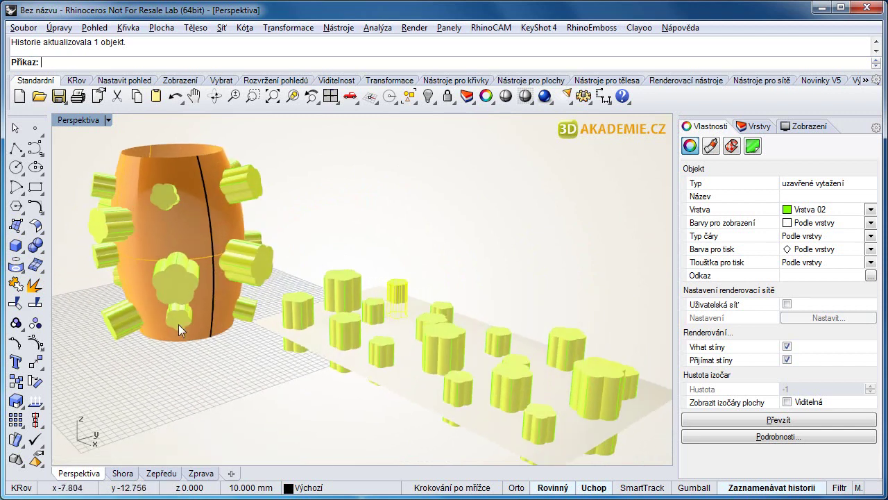
pyautogui.hotkey('alt', 'Down')
pyautogui.hotkey('alt', 'Down')
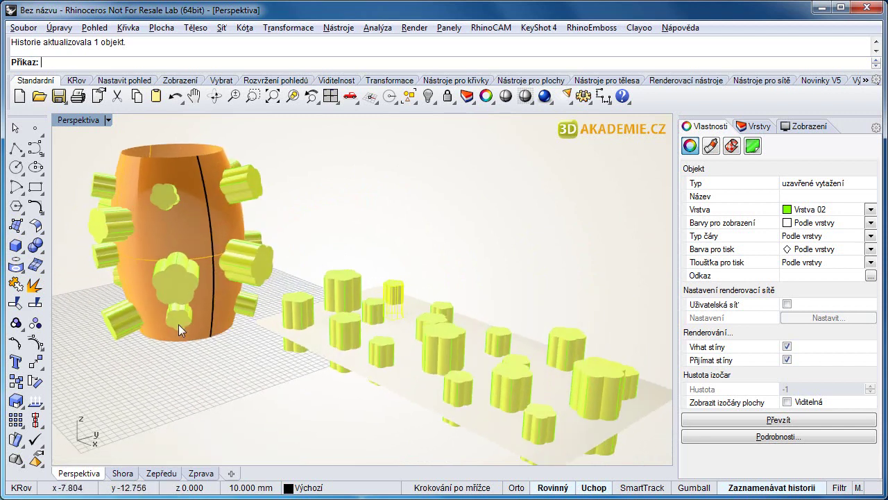
# - Nudge the second small flower along the sheet's rear edge closer to that edge, adjusting it sideways as well
pyautogui.moveTo(190, 318); pyautogui.dragTo(211, 358, button='right')
pyautogui.moveTo(448, 291); pyautogui.dragTo(506, 267, button='right')
pyautogui.hotkey('alt', 'Up')
pyautogui.hotkey('alt', 'Up')
pyautogui.hotkey('alt', 'Up')
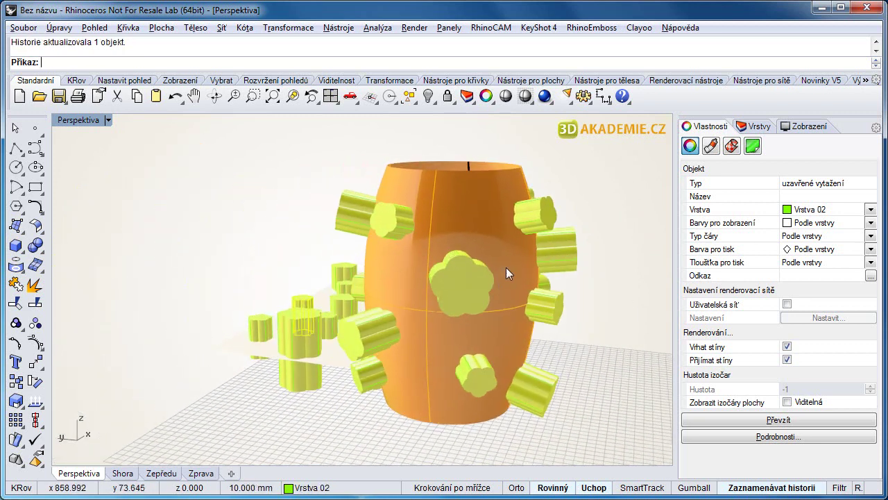
pyautogui.hotkey('alt', 'Left')
pyautogui.hotkey('alt', 'Left')
pyautogui.hotkey('alt', 'Right')
pyautogui.hotkey('alt', 'Up')
pyautogui.hotkey('alt', 'Up')
pyautogui.hotkey('alt', 'Up')
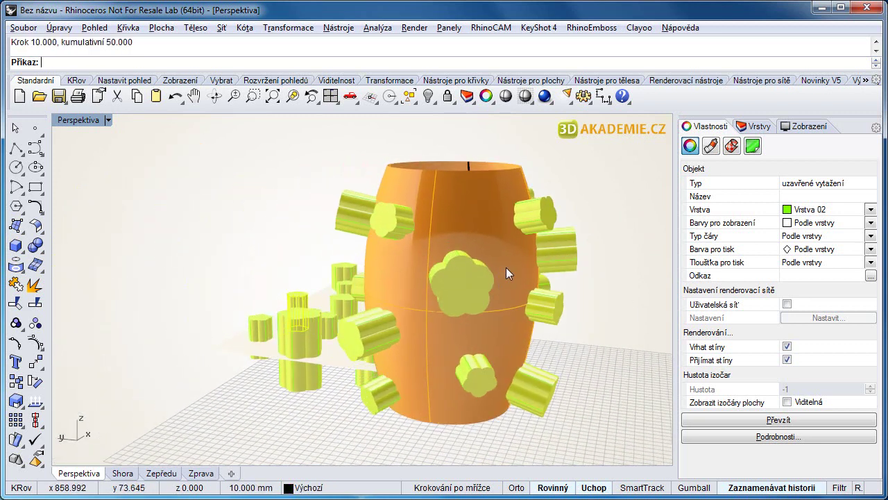
# - Nudge the large flower at the sheet's far end toward the front edge, away from the small flower behind it
pyautogui.moveTo(500, 266); pyautogui.dragTo(492, 363, button='right')
pyautogui.click(544, 370)
pyautogui.hotkey('alt', 'Down')
pyautogui.hotkey('alt', 'Down')
pyautogui.hotkey('alt', 'Down')
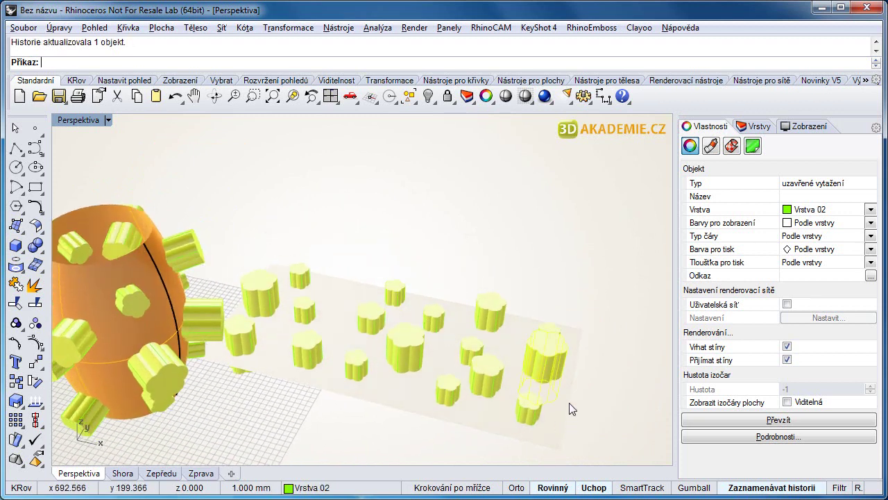
pyautogui.hotkey('alt', 'shift', 'Down')
pyautogui.hotkey('alt', 'shift', 'Down')
pyautogui.hotkey('alt', 'shift', 'Down')
pyautogui.hotkey('alt', 'shift', 'Down')
# - Rotate the large flower in the middle of the sheet freely about its centre
pyautogui.moveTo(571, 409); pyautogui.dragTo(394, 348, button='right')
pyautogui.click(461, 348)
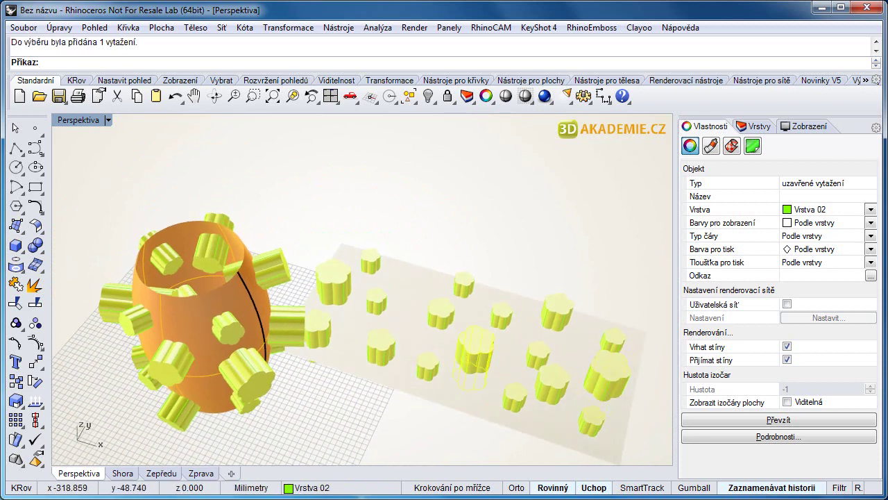
pyautogui.click(34, 384)
pyautogui.click(475, 365)
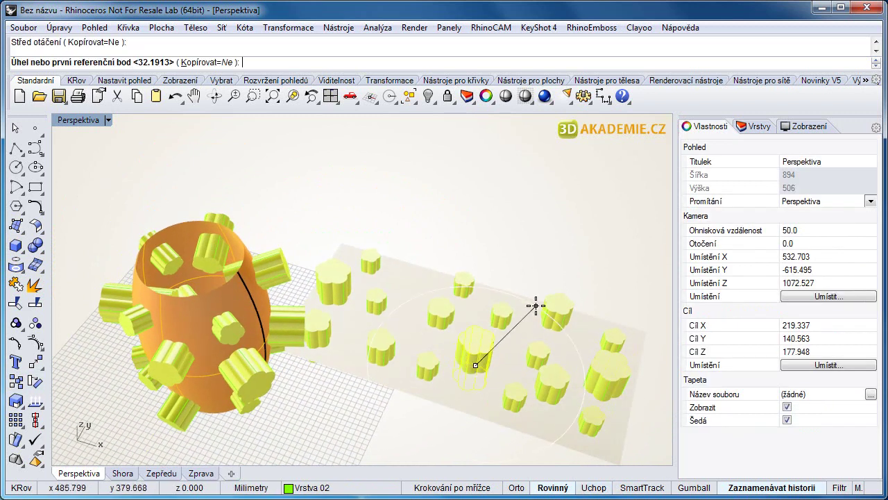
pyautogui.click(536, 305)
pyautogui.click(504, 254)
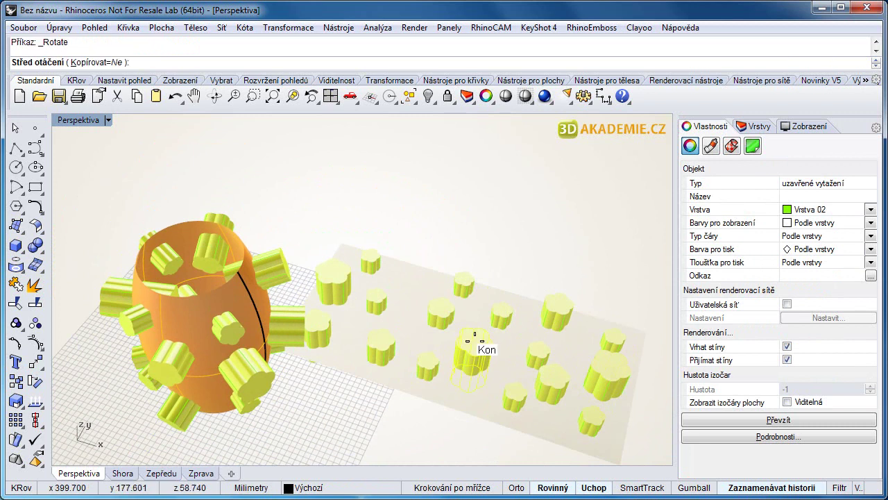
pyautogui.press('Return')
# - Scale up the large middle flower from its centre using two reference points, check its copy on the barrel and deselect it
pyautogui.click(16, 401)
pyautogui.click(472, 365)
pyautogui.keyDown('shift'); pyautogui.click(368, 399); pyautogui.keyUp('shift')
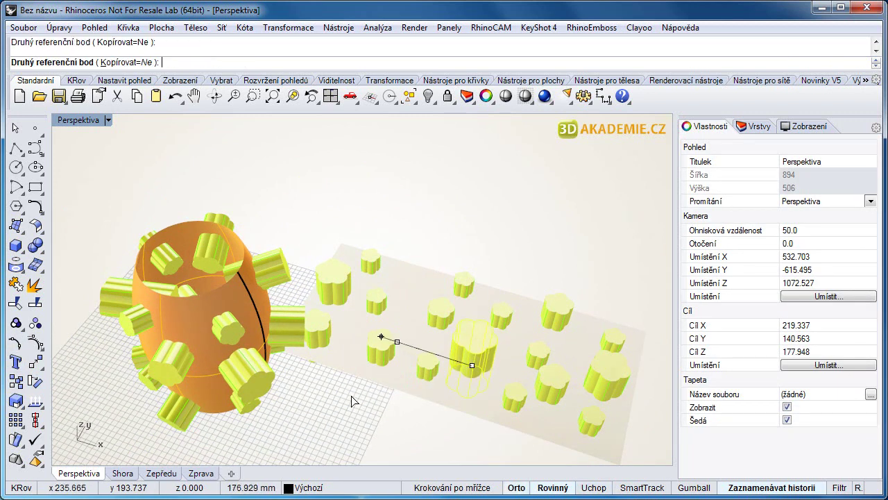
pyautogui.click(352, 398)
pyautogui.moveTo(347, 390); pyautogui.dragTo(414, 325, button='right')
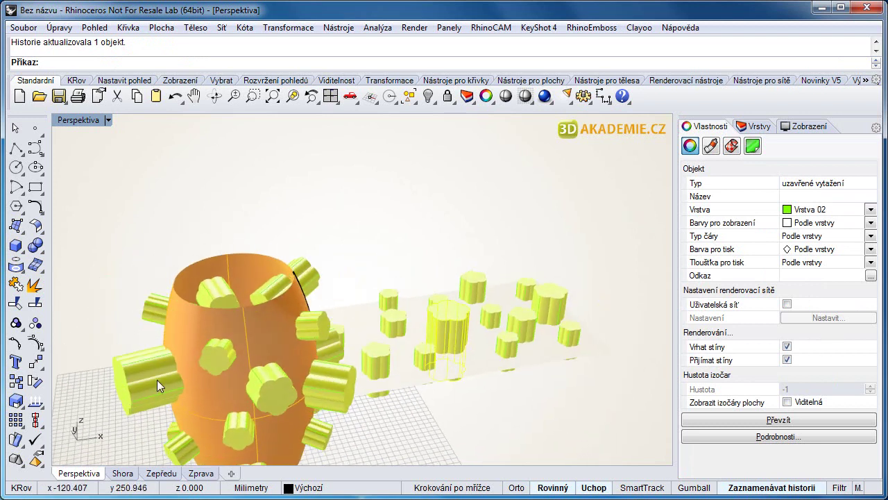
pyautogui.moveTo(302, 359); pyautogui.dragTo(230, 393, button='right')
pyautogui.scroll(-1, 312, 407)
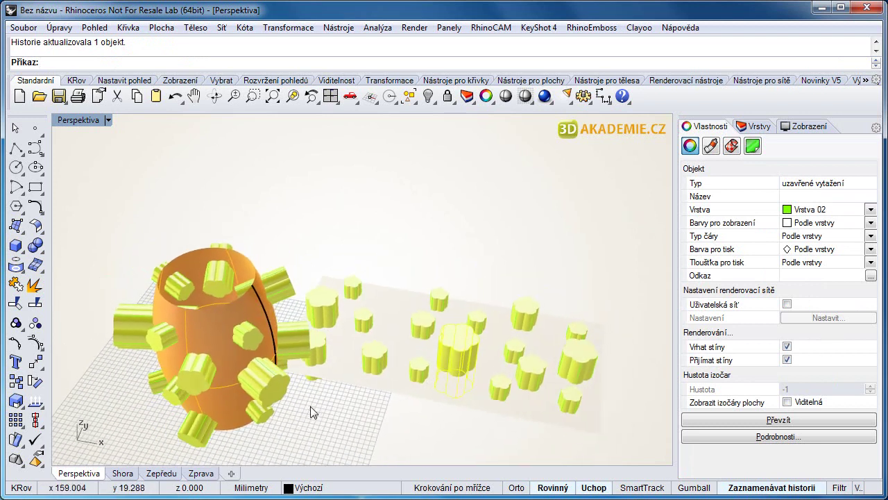
pyautogui.click(316, 406)
pyautogui.keyDown('shift'); pyautogui.moveTo(337, 400); pyautogui.dragTo(346, 337, button='right'); pyautogui.keyUp('shift')
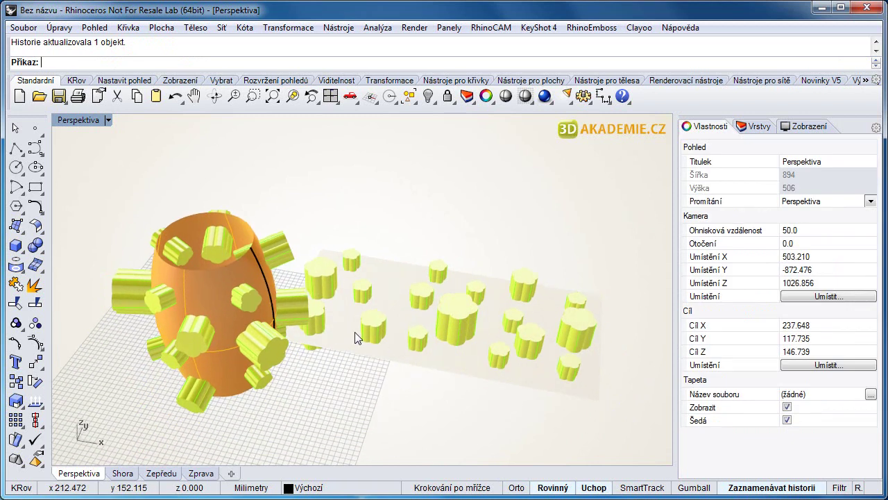